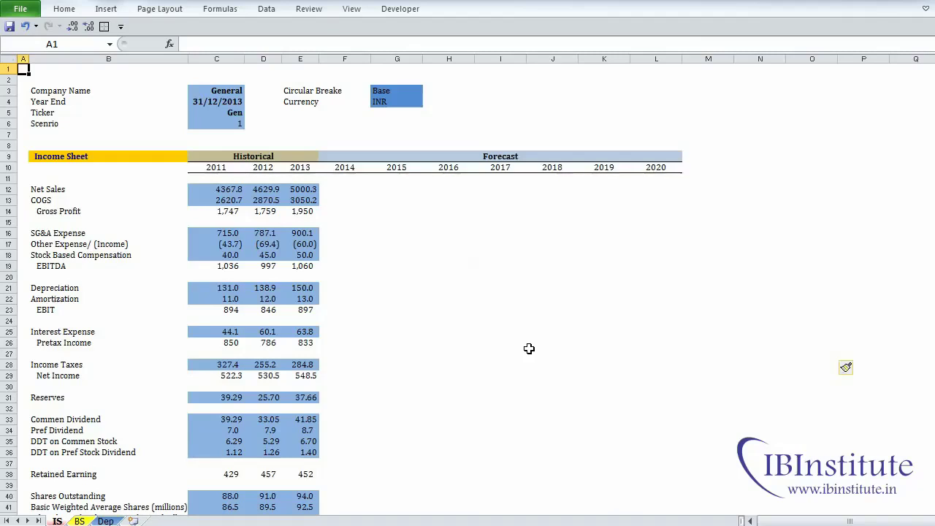
Step: Review the 2011–2013 Net Sales and COGS figures and the operating expense rows of the income sheet
left_click(361, 221)
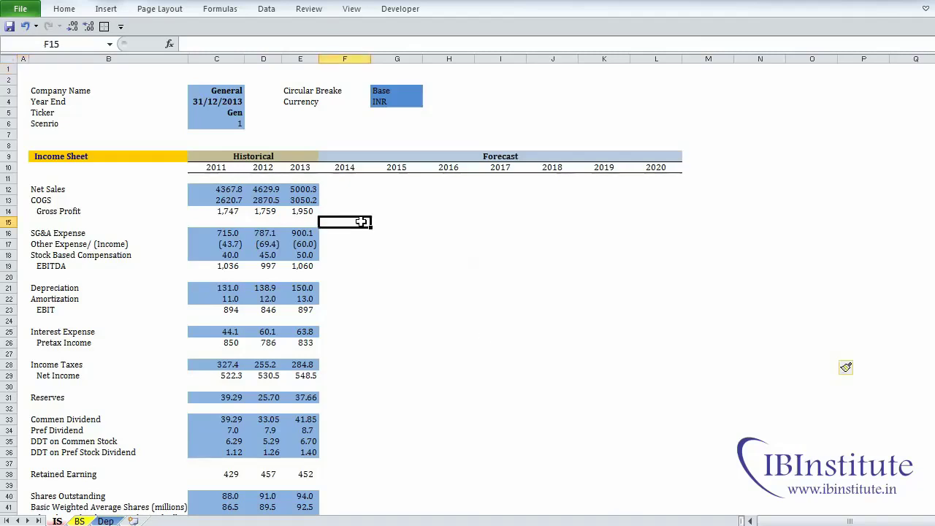
left_click(67, 187)
left_click_drag(215, 190, 306, 199)
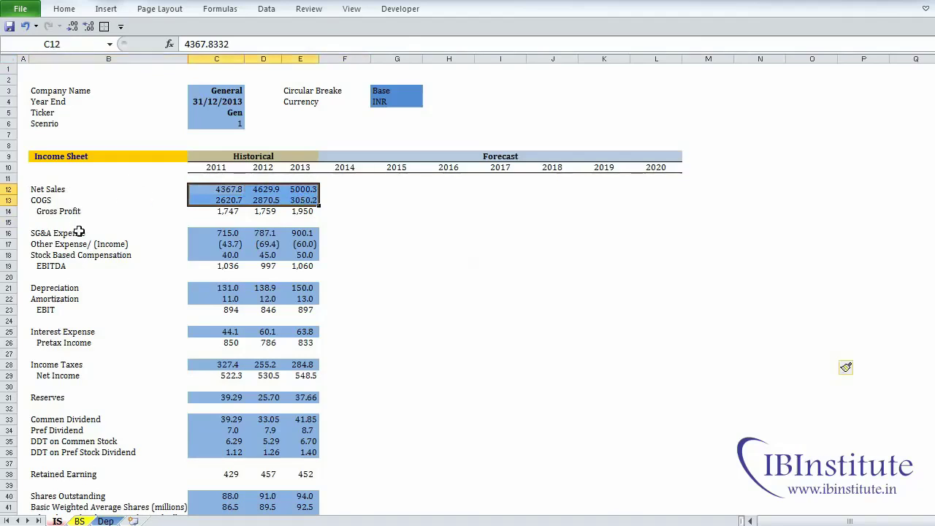
left_click_drag(79, 233, 85, 256)
left_click(64, 190)
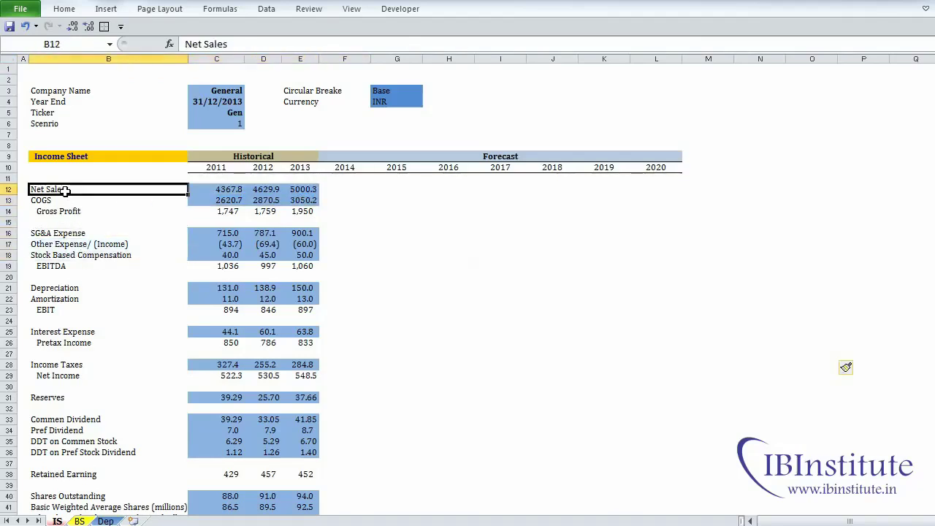
left_click(364, 264)
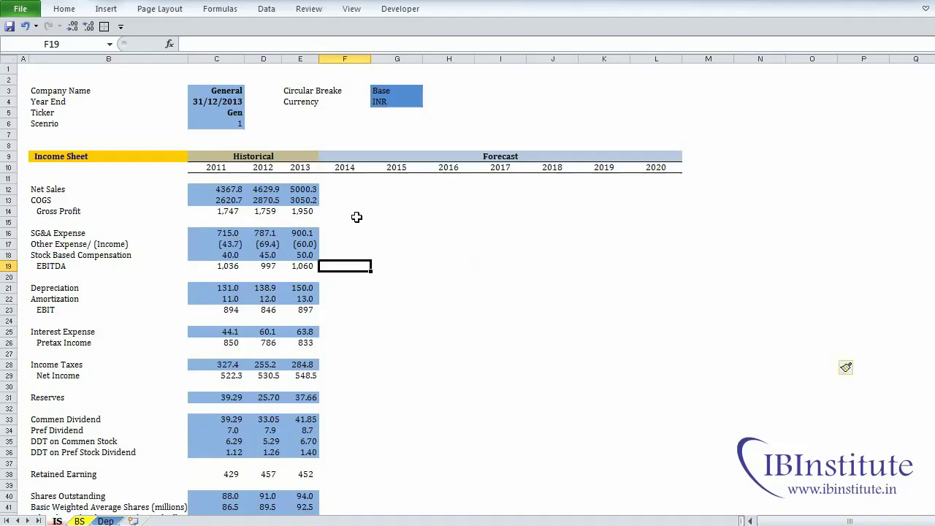
left_click_drag(103, 233, 105, 257)
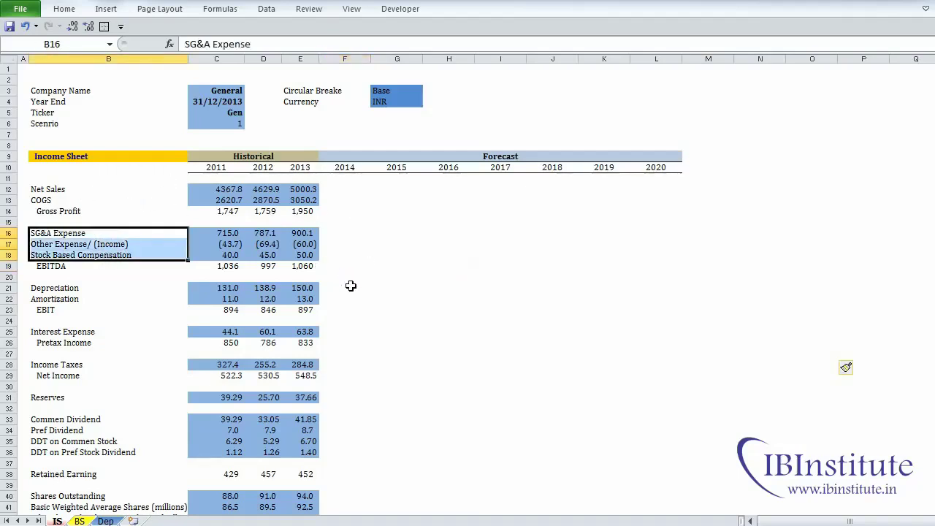
Step: Examine the ratio labels in the Historical Analysis section, from Sales Growth Rate down to Prefered Dividend Rate
left_click(366, 244)
key("Down")
key("Down")
key("Down")
key("Down")
key("Down")
key("Down")
key("Down")
key("Down")
key("Down")
key("Down")
key("Down")
key("Down")
key("Down")
key("Down")
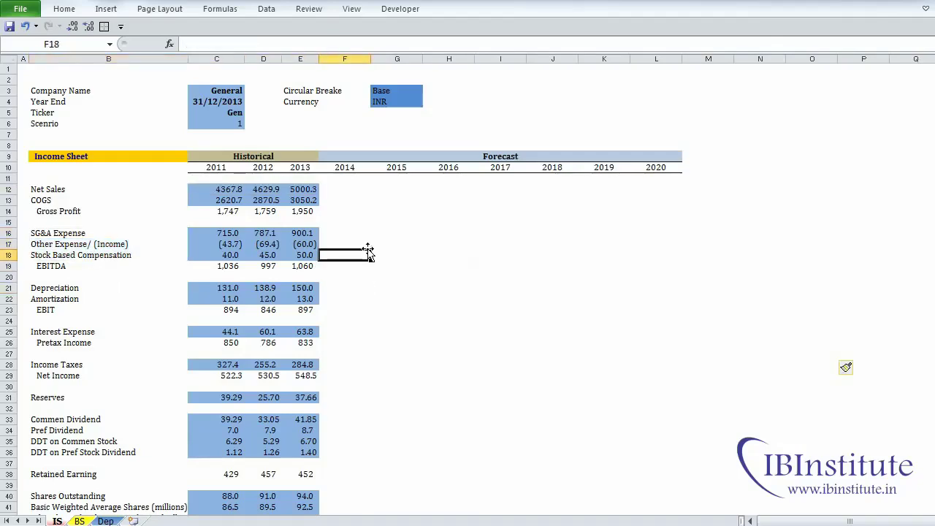
key("Down")
key("Down")
key("Down")
key("Down")
key("Down")
key("Down")
key("Down")
key("Down")
key("Down")
key("Down")
key("Down")
key("Down")
key("Down")
key("Down")
key("Down")
key("Down")
key("Down")
key("Down")
key("Down")
key("Down")
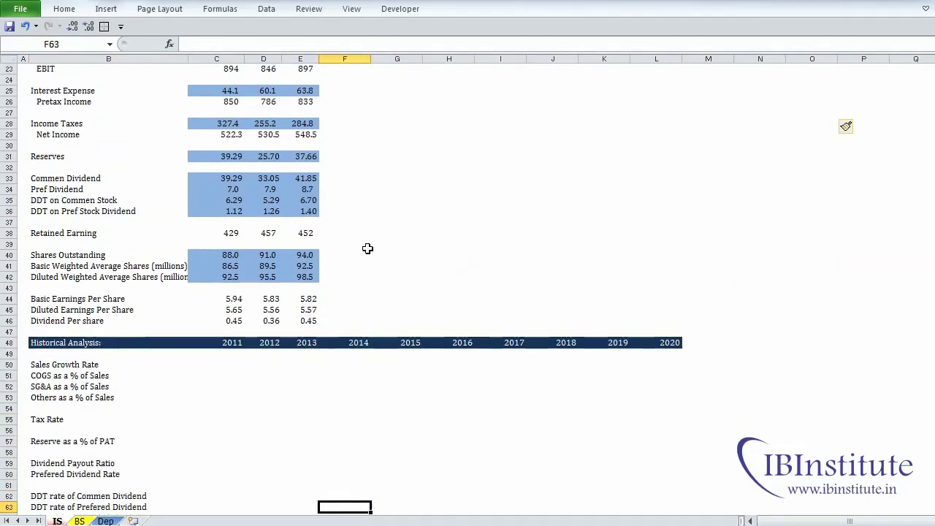
left_click_drag(76, 363, 160, 477)
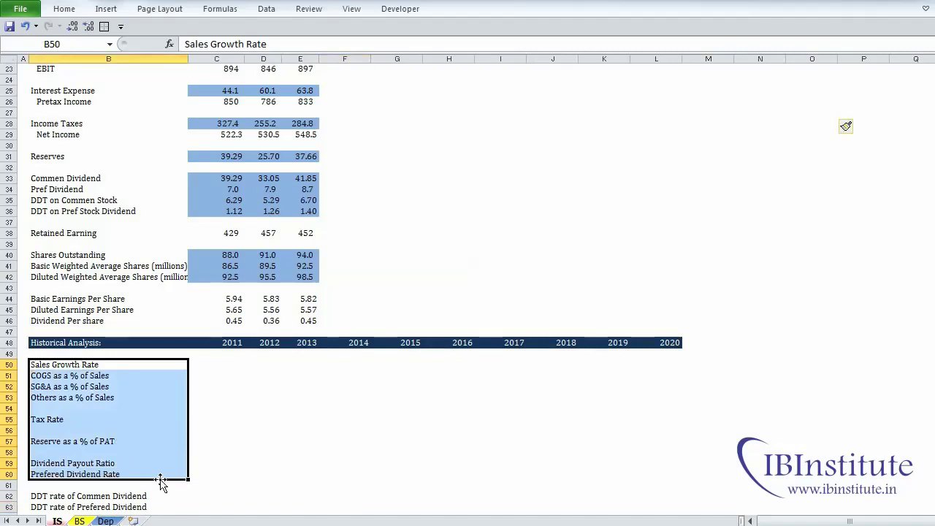
key("Down")
key("Down")
key("Down")
key("Down")
key("Down")
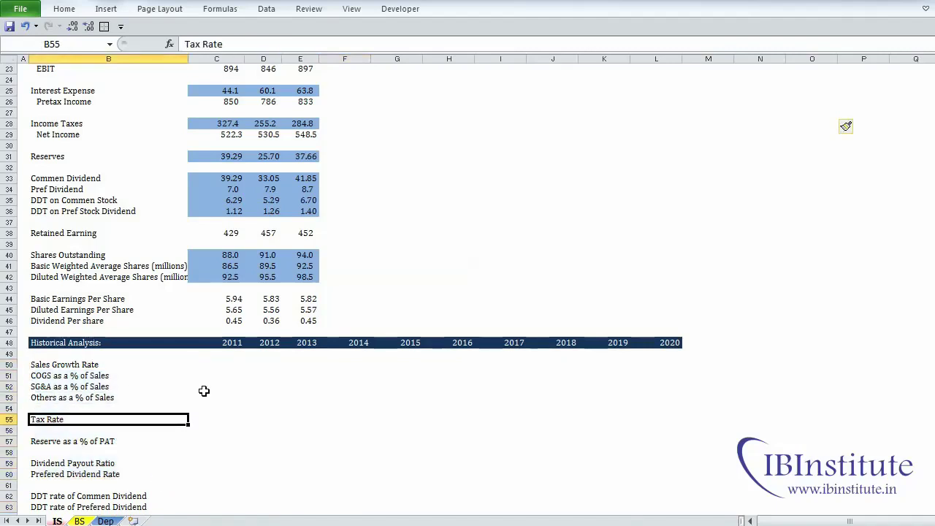
left_click(75, 365)
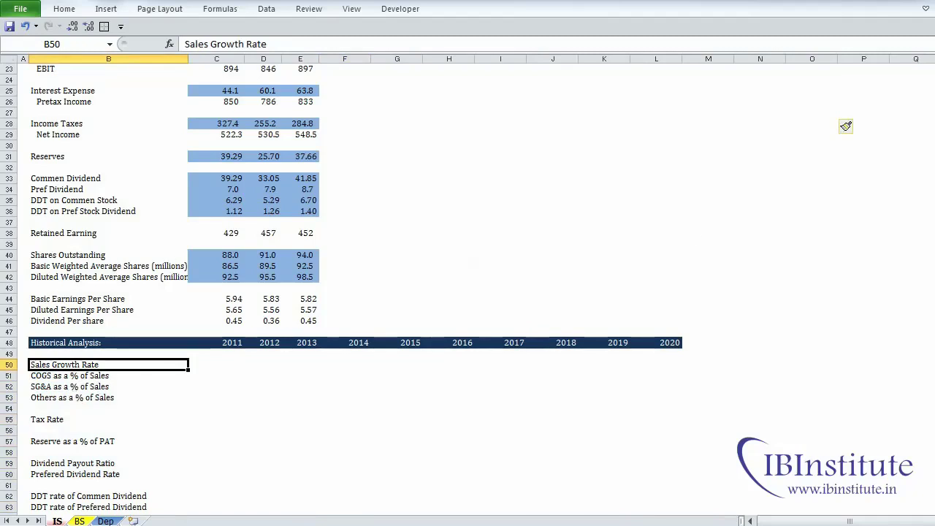
Step: Compare the historical Depreciation and Amortization rows with the ratios listed under Historical Analysis
scroll(468, 292, "up", 4)
left_click(77, 189)
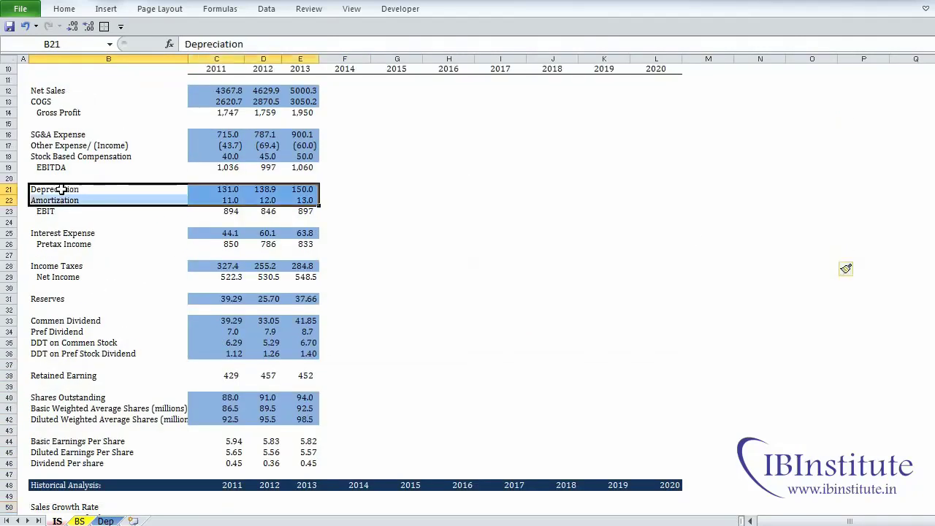
left_click_drag(100, 189, 314, 200)
key("Down")
key("Down")
key("Down")
key("Down")
key("Down")
key("Down")
key("Down")
key("Down")
key("Down")
key("Down")
key("Down")
key("Down")
key("Down")
key("Down")
key("Down")
key("Down")
key("Down")
key("Down")
key("Down")
key("Down")
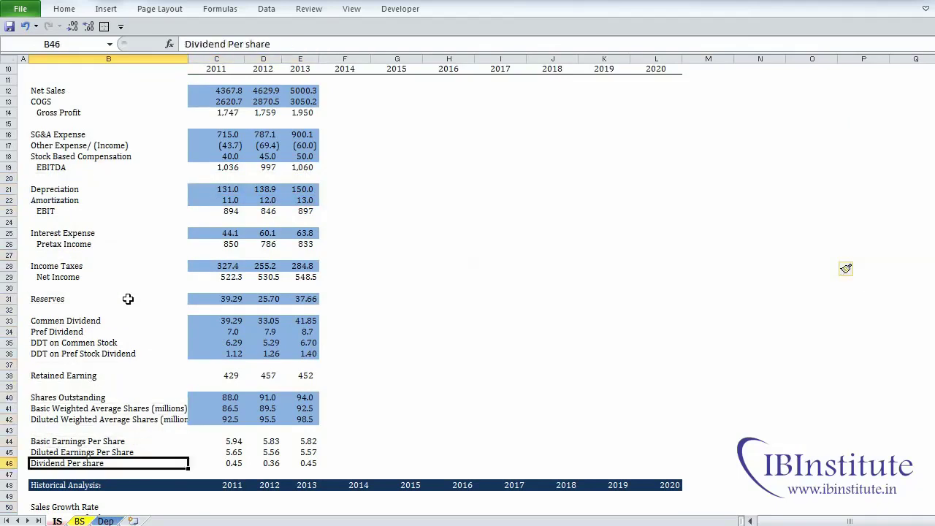
key("Down")
key("Down")
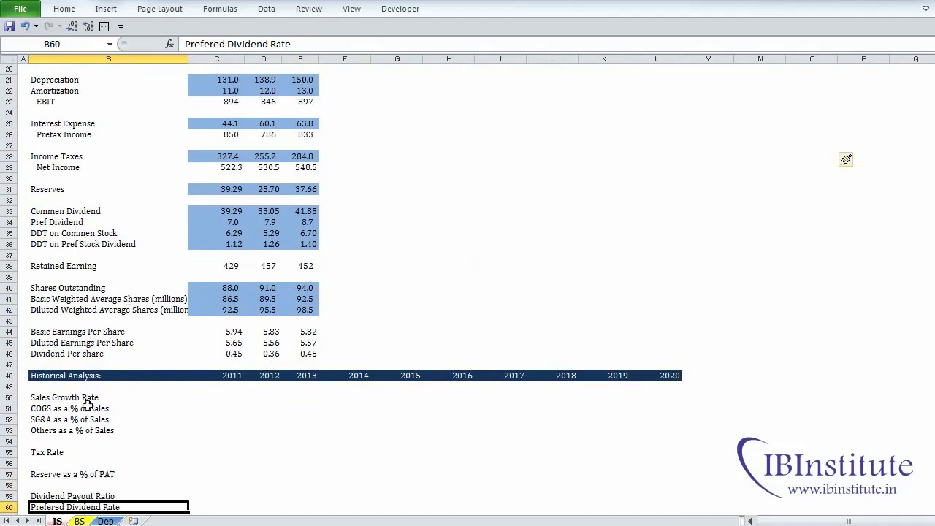
left_click_drag(77, 430, 84, 471)
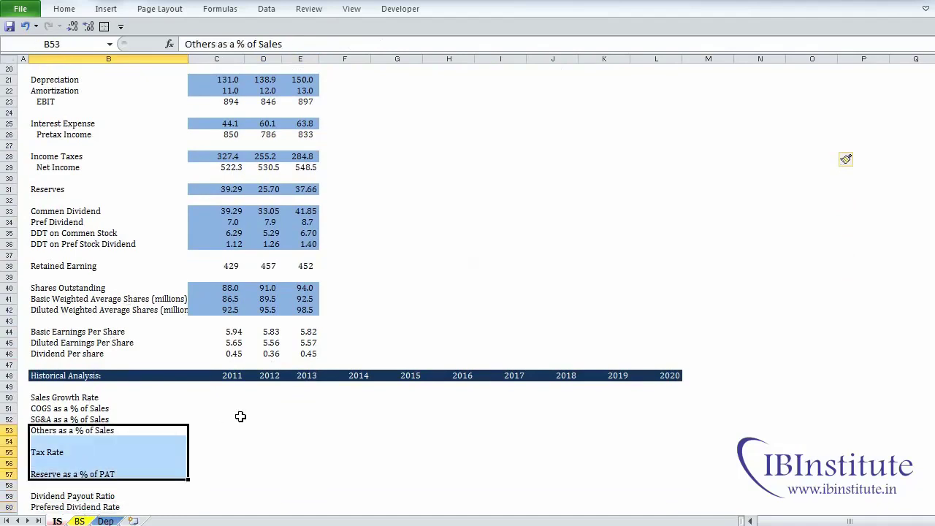
Step: Examine the Interest Expense, Pretax Income, Income Taxes, Net Income and Reserves rows against the Tax Rate and Reserve as a % of PAT labels
left_click(78, 91)
left_click_drag(77, 125, 305, 129)
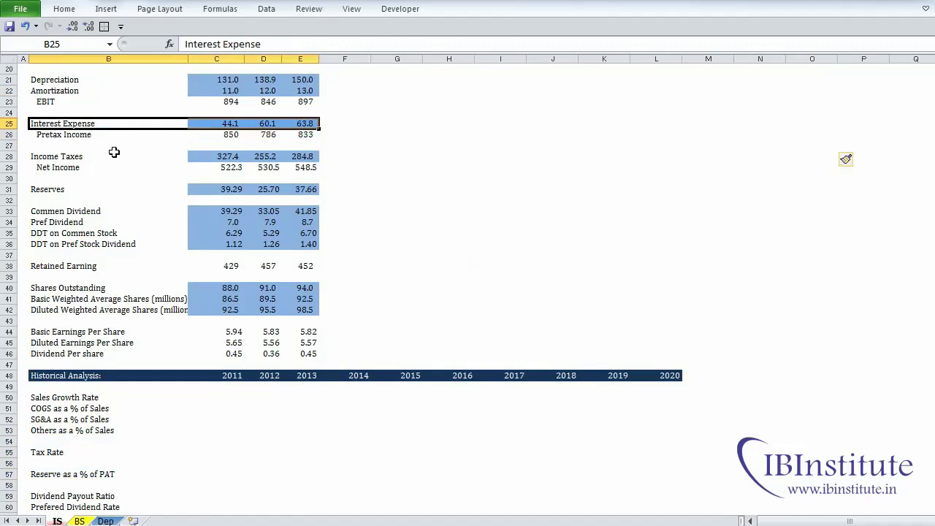
left_click(208, 156)
left_click_drag(212, 156, 305, 155)
left_click_drag(231, 135, 333, 139)
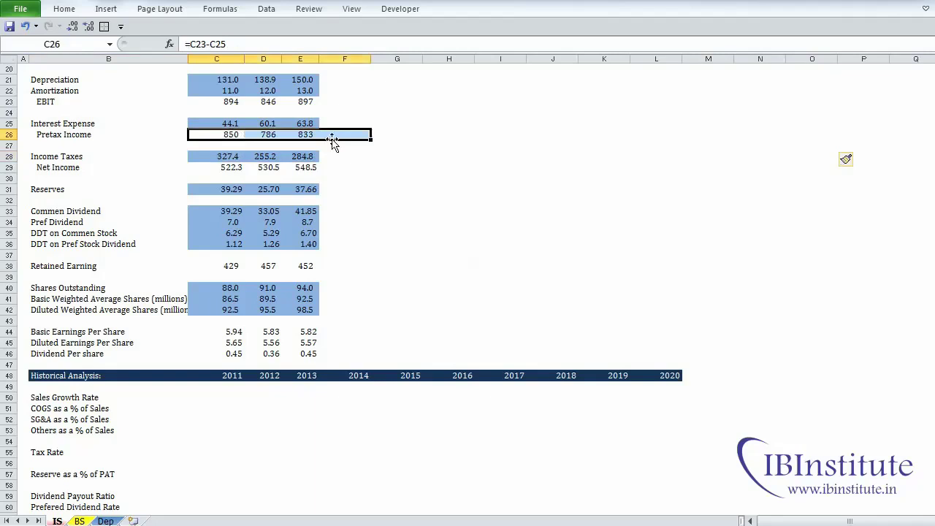
left_click(80, 453)
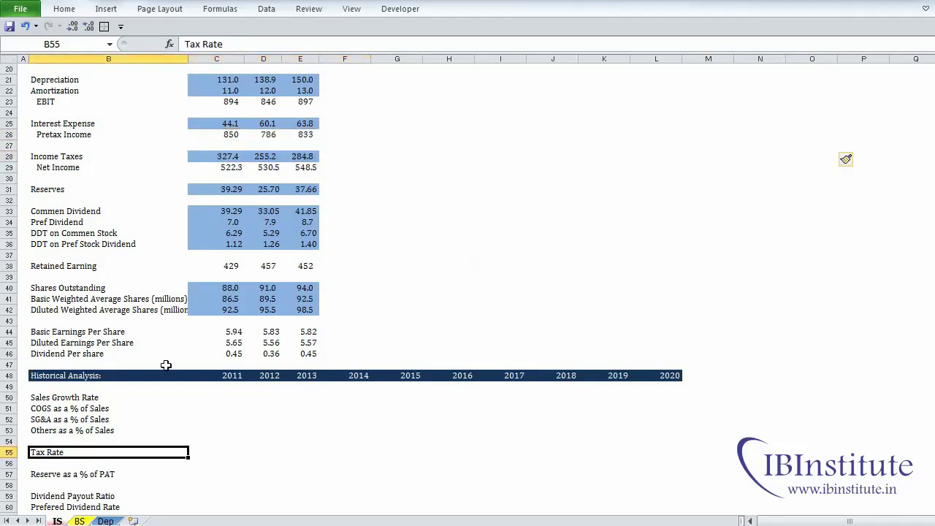
left_click_drag(212, 189, 303, 191)
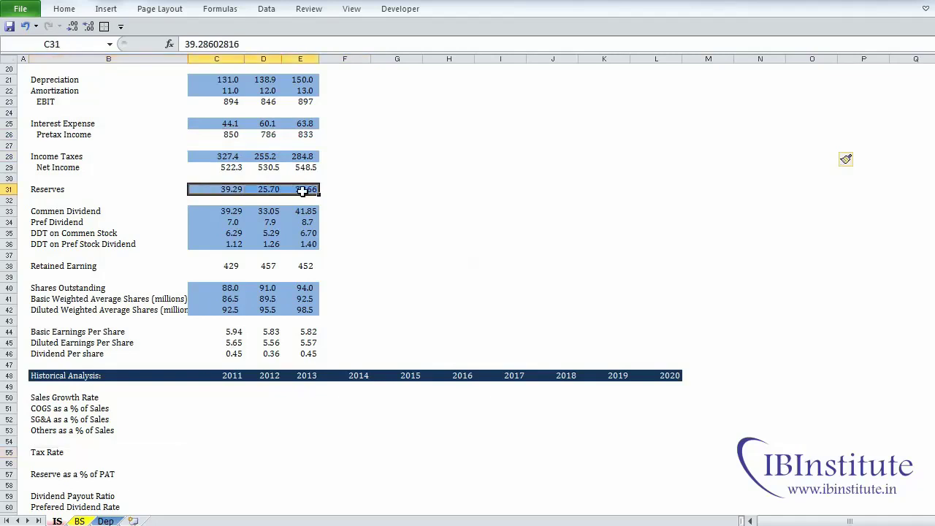
left_click_drag(229, 169, 295, 167)
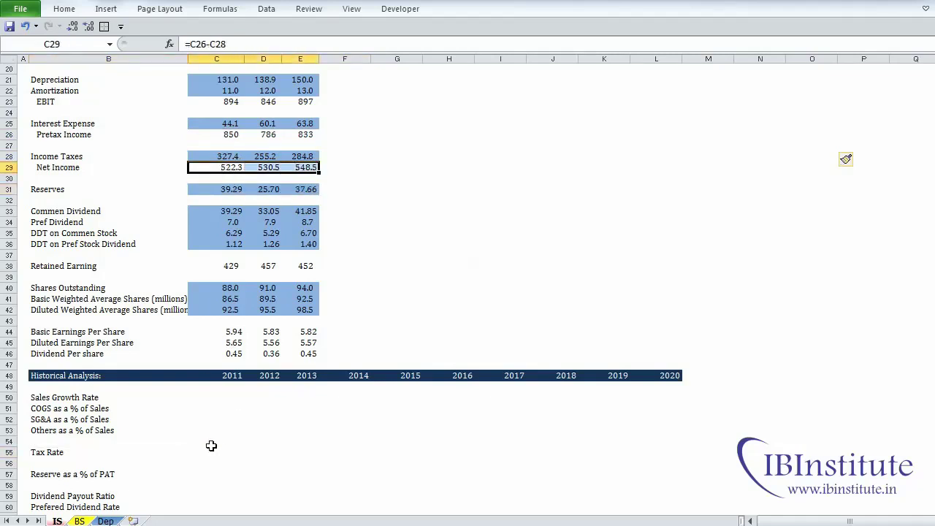
left_click(93, 476)
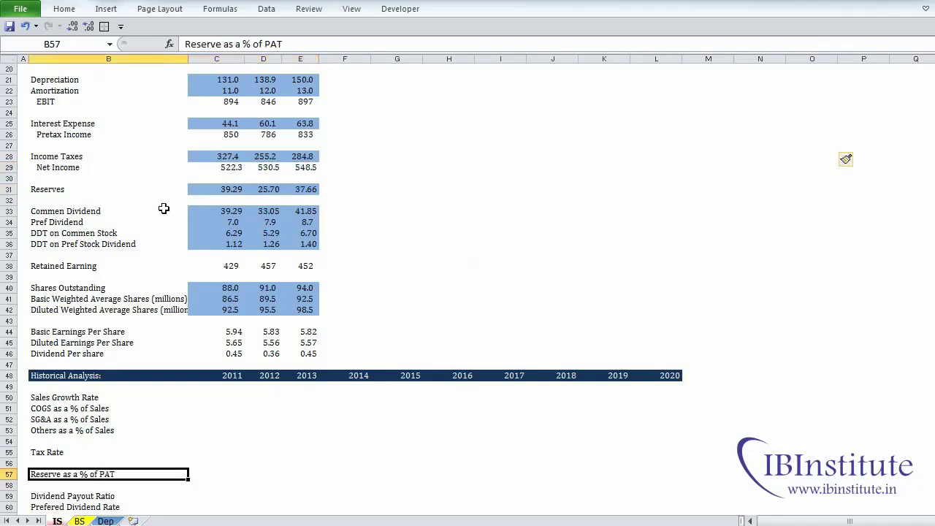
Step: Examine the common and preferred dividend rows against their payout and DDT rate labels, plus the per-share rows for 2011–2013
left_click_drag(214, 212, 309, 211)
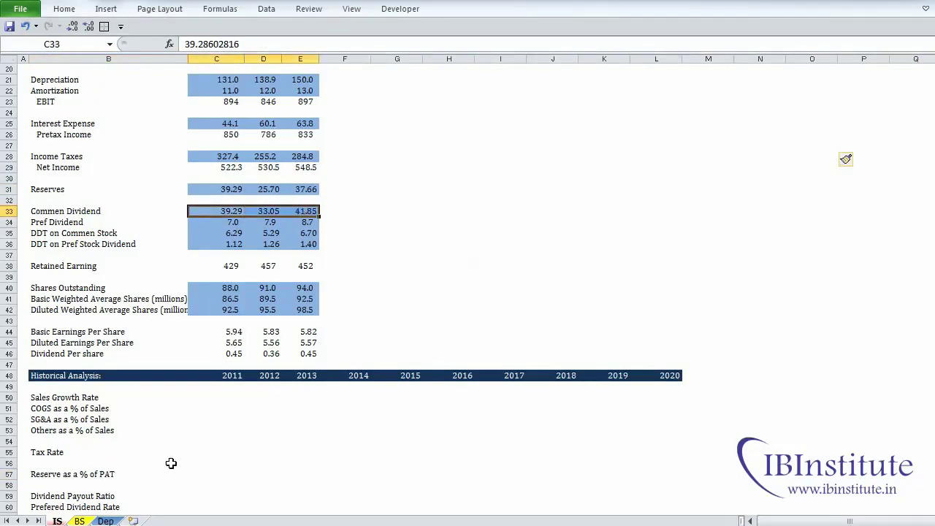
left_click(108, 494)
key("Down")
key("Down")
key("Down")
key("Down")
key("Down")
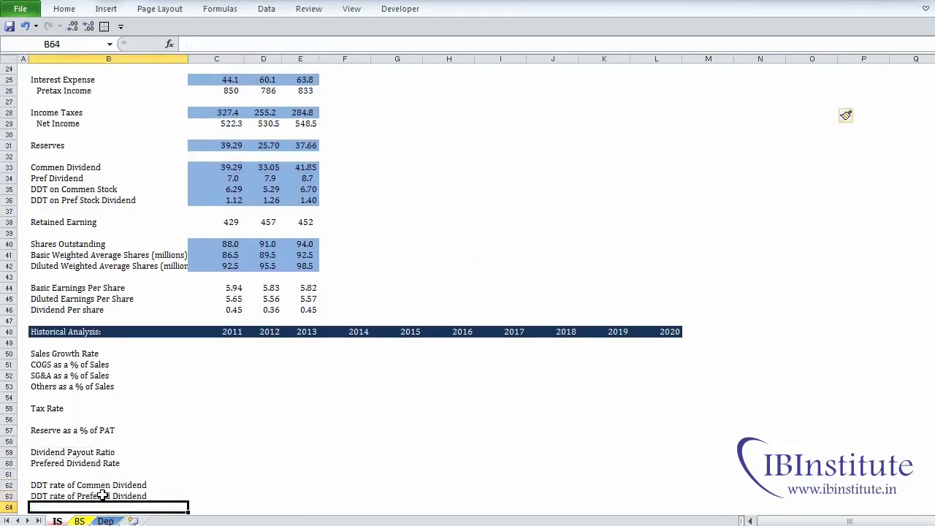
key("Down")
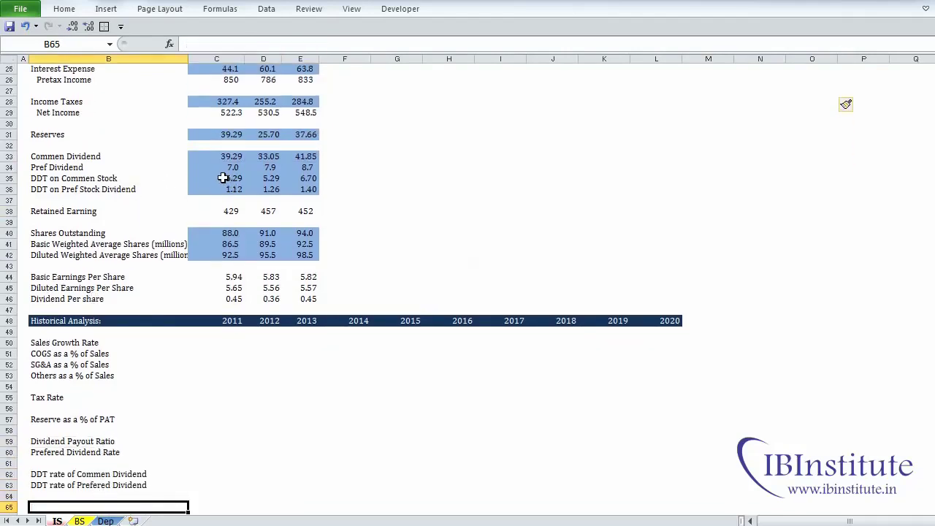
left_click_drag(233, 168, 304, 169)
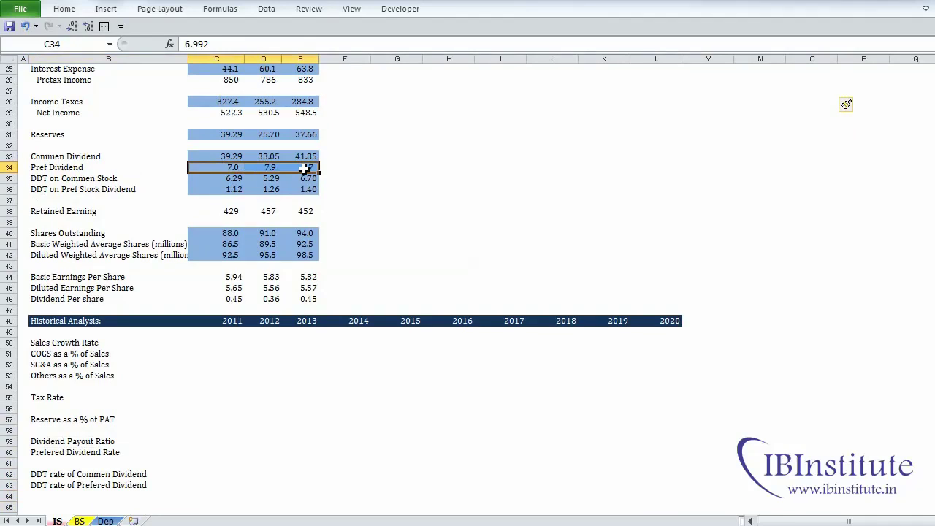
left_click(94, 455)
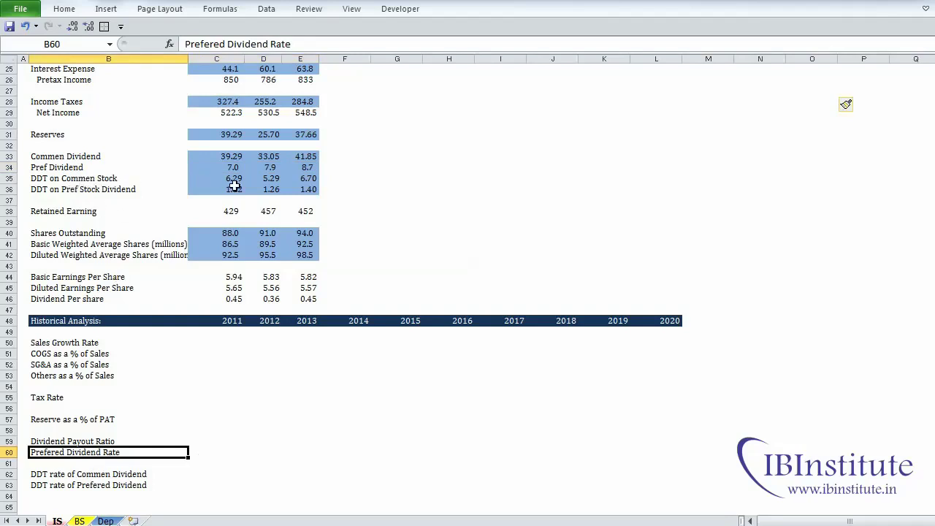
left_click_drag(82, 476, 151, 480)
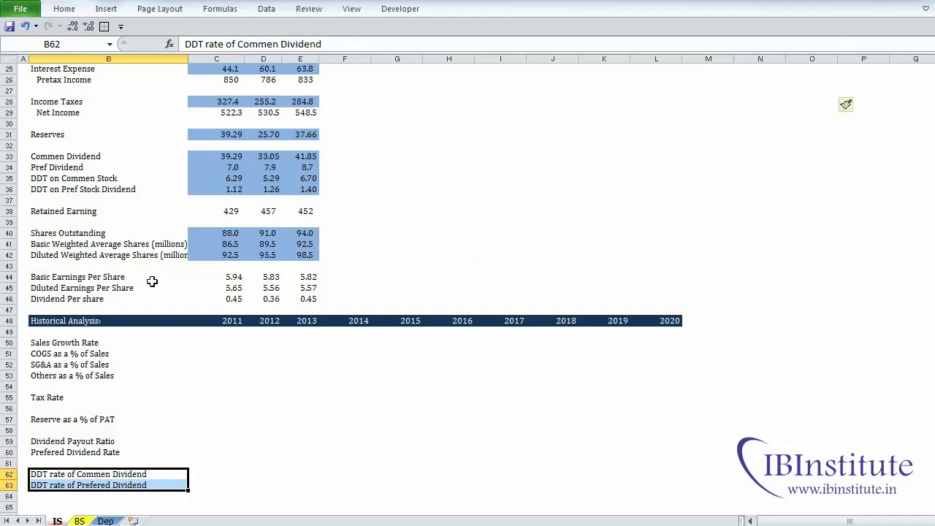
left_click_drag(227, 277, 306, 298)
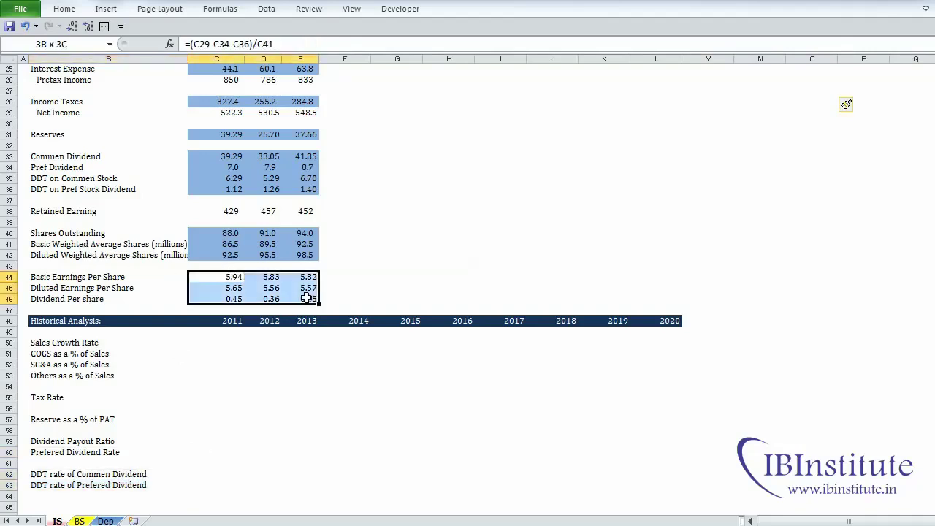
Step: Calculate the 2012 Sales Growth Rate in D50 from Net Sales with the formula =D12/C12-1
left_click(263, 386)
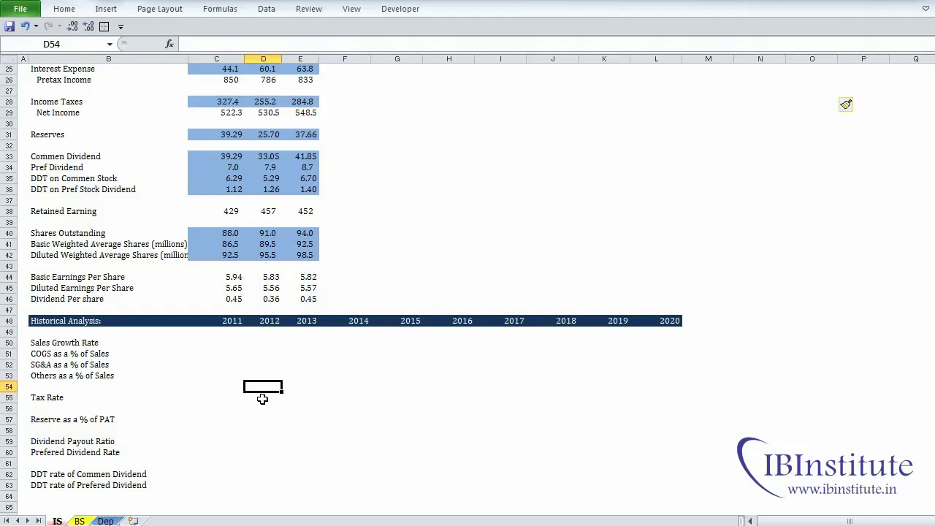
left_click(232, 343)
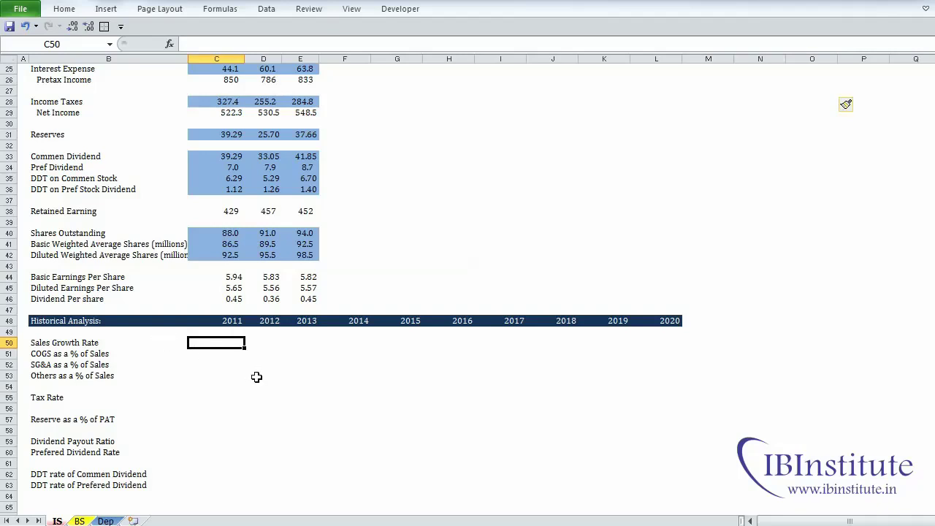
left_click(163, 341)
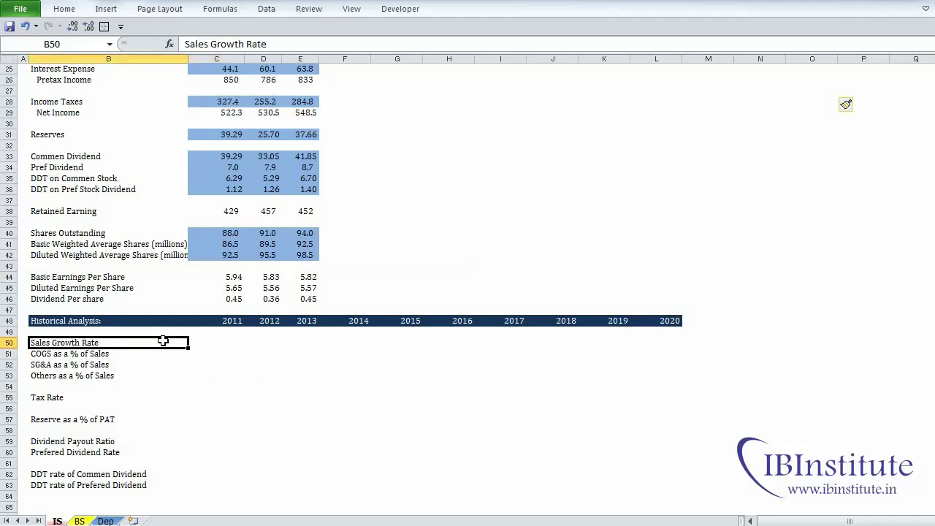
left_click(230, 345)
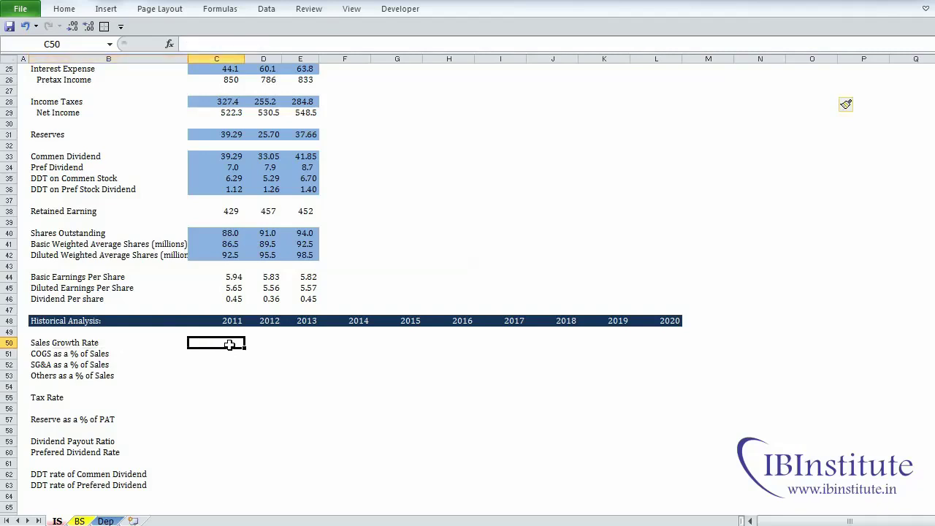
left_click(270, 343)
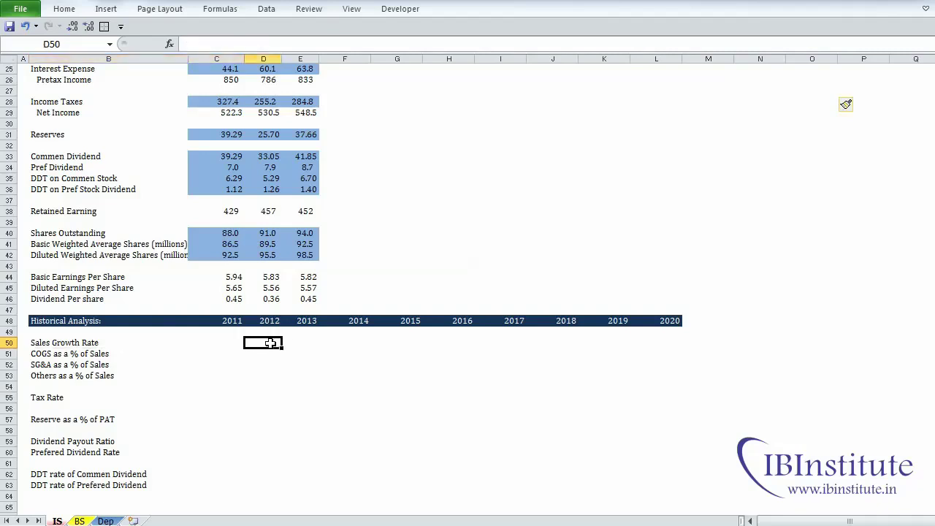
type("=")
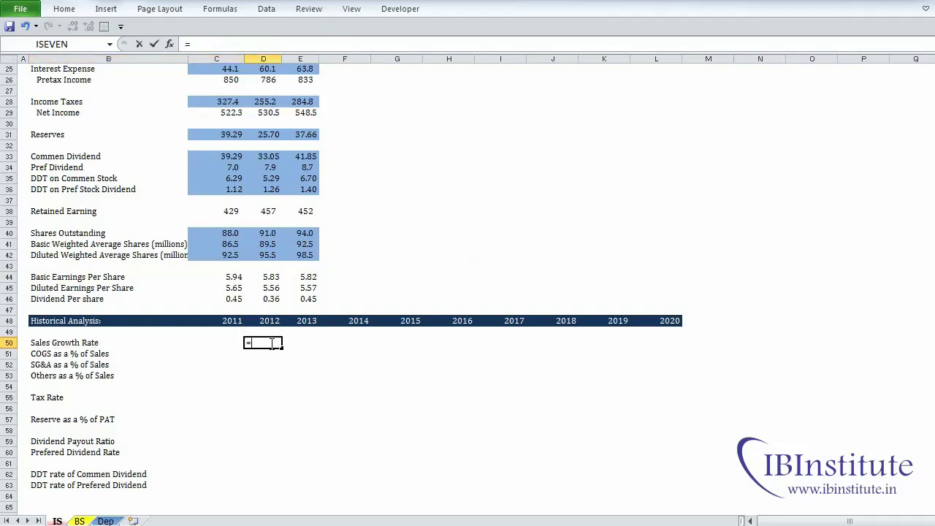
scroll(271, 343, "up", 8)
left_click(252, 156)
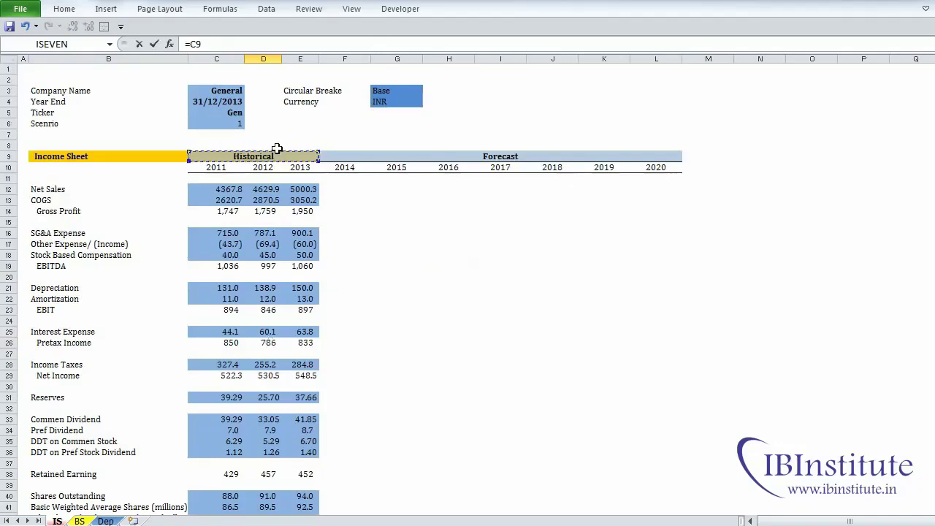
left_click(264, 190)
type("/")
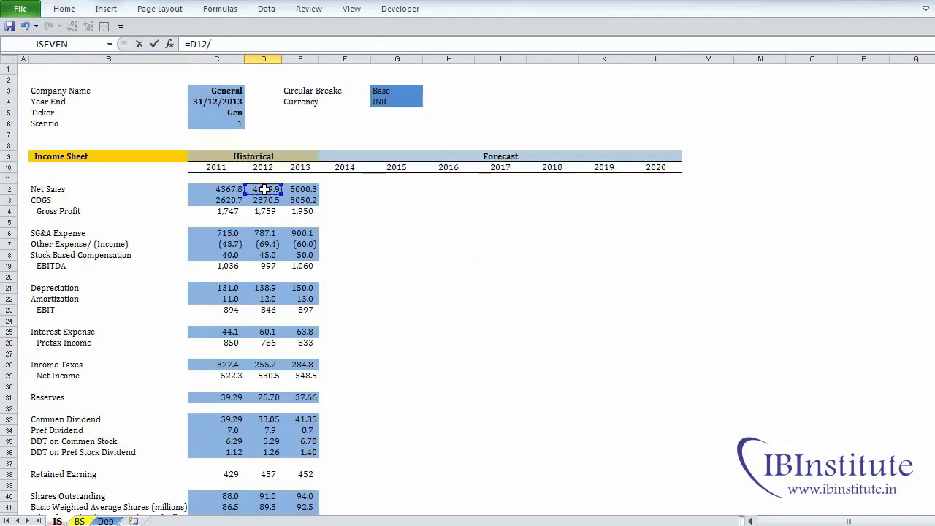
left_click(223, 191)
type("-")
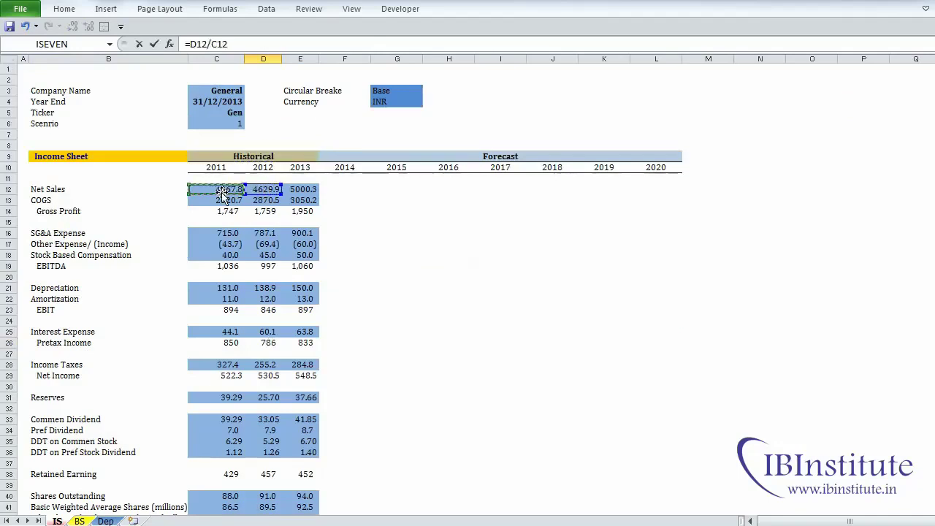
type("1")
key("Return")
key("Up")
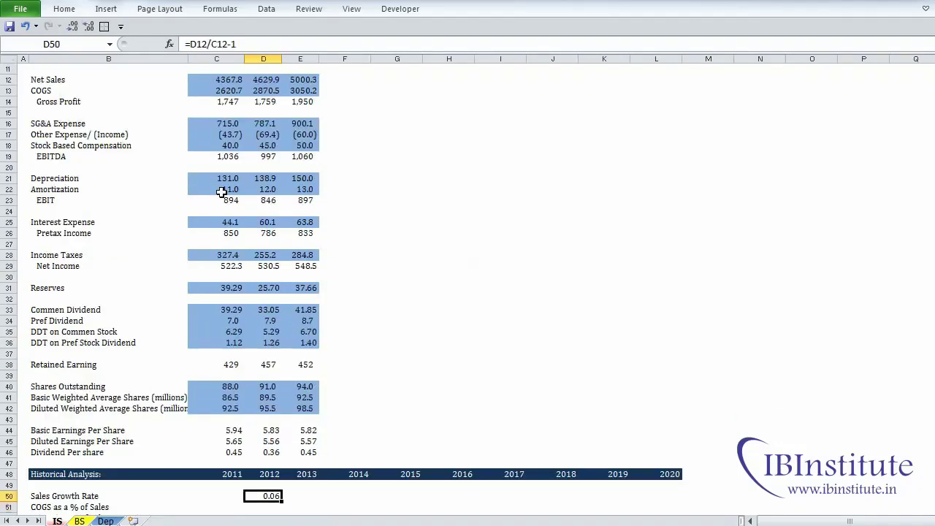
Step: Extend the Sales Growth Rate formula to 2013 and format both growth cells as percentages
key("shift+Right")
key("ctrl+r")
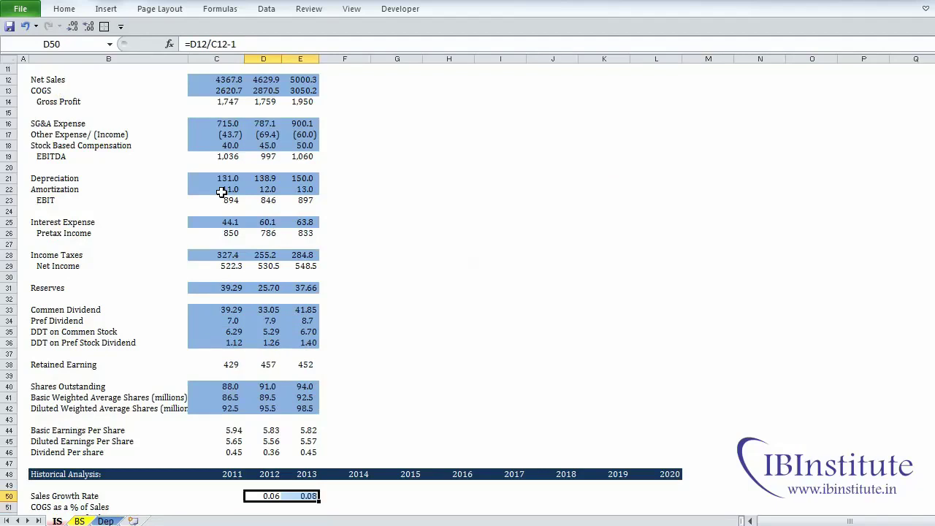
key("Down")
key("Down")
key("Down")
key("Down")
key("Down")
key("Down")
key("Down")
key("Down")
key("Down")
key("Down")
key("Down")
key("Down")
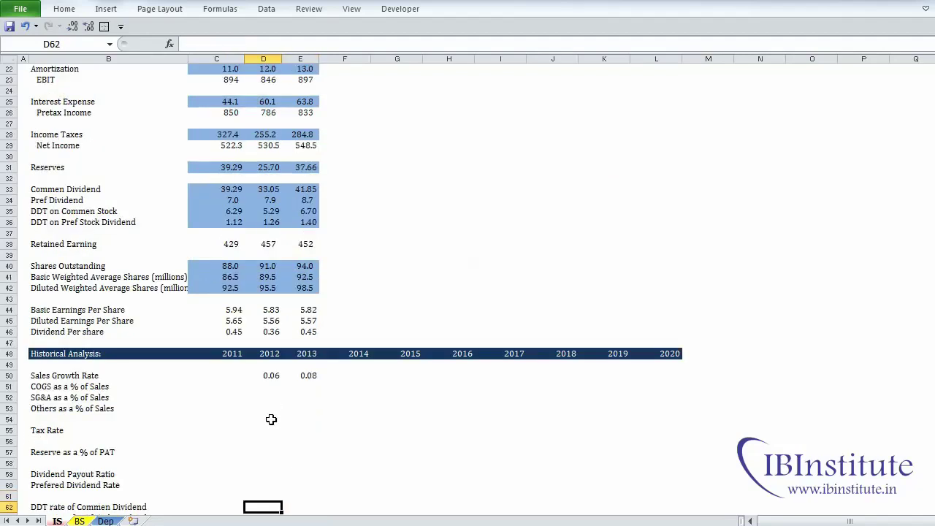
left_click_drag(271, 376, 309, 376)
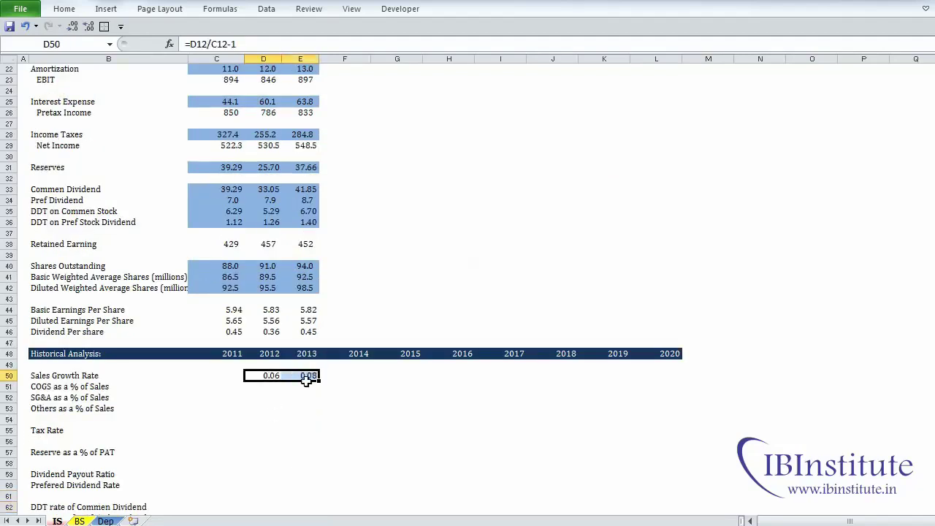
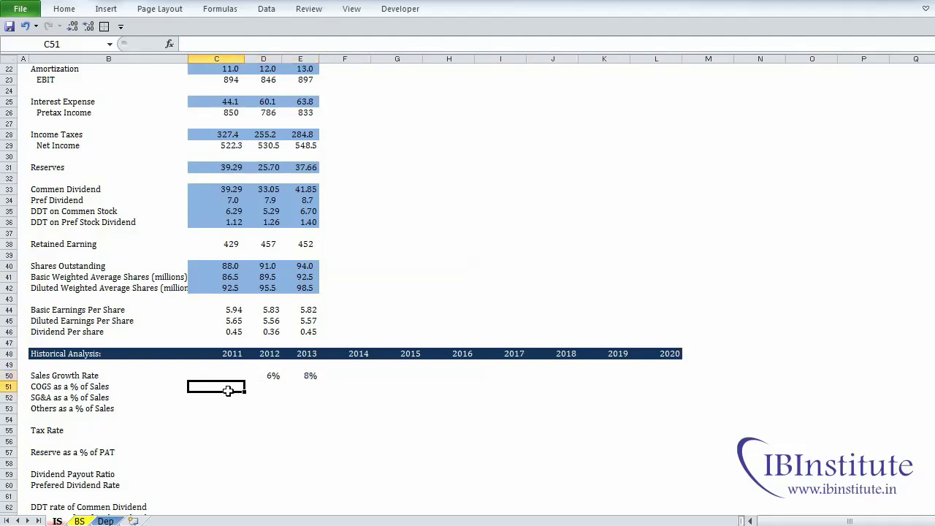
Step: Calculate the 2011 COGS as a % of Sales in C51 with the formula =C13/C12
type("=")
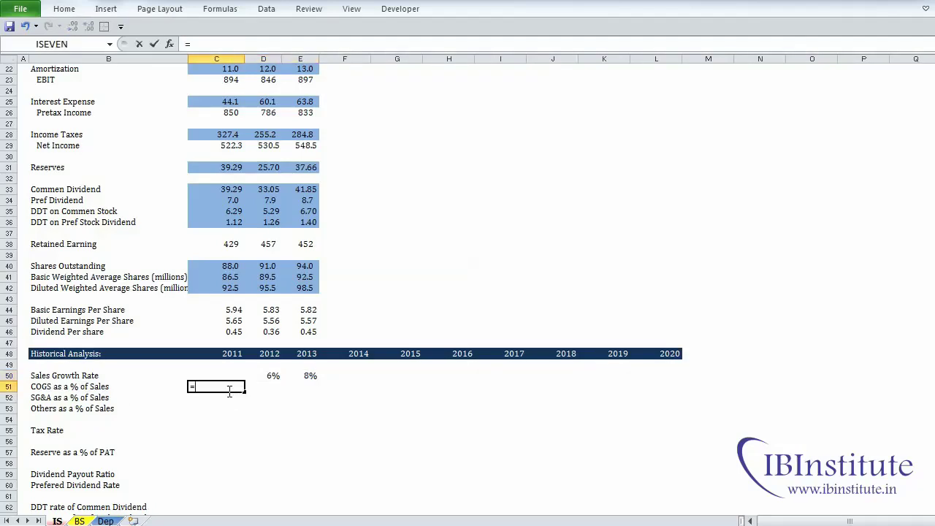
scroll(228, 391, "up", 7)
left_click(216, 168)
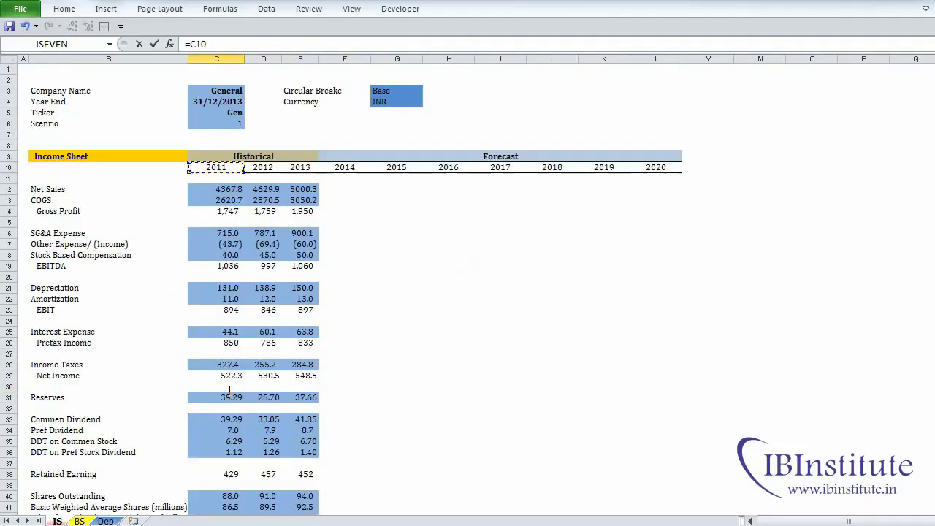
left_click(222, 200)
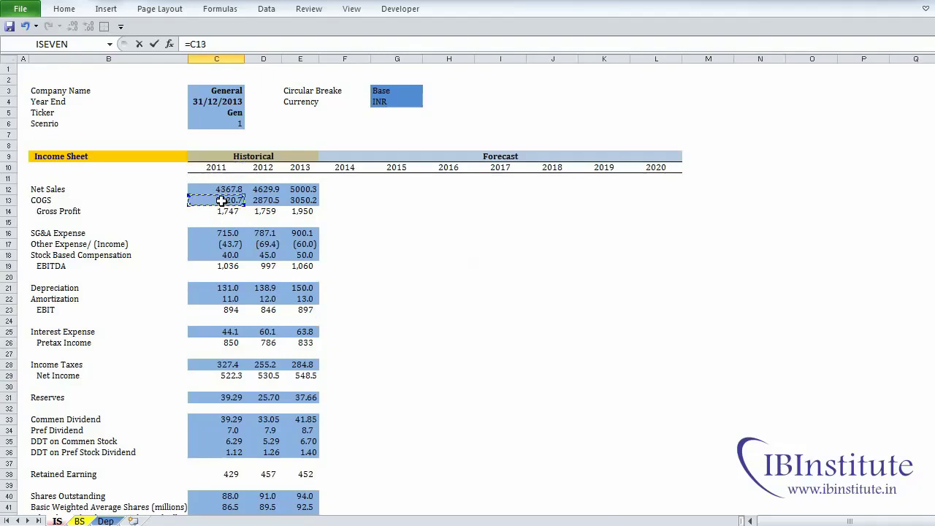
type("/")
left_click(230, 189)
key("Return")
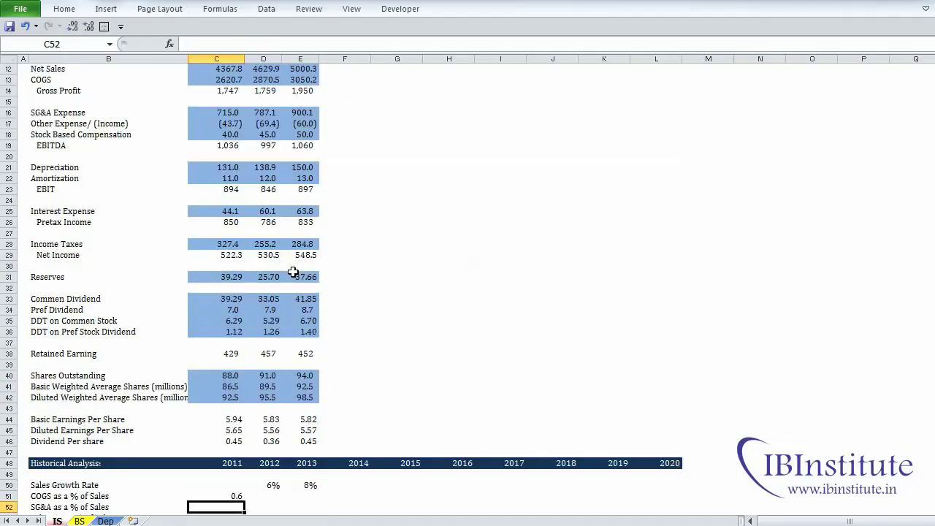
Step: Extend the COGS as a % of Sales formula through 2013 and format the row's results as percentages
key("Up")
key("shift+Right")
key("shift+Right")
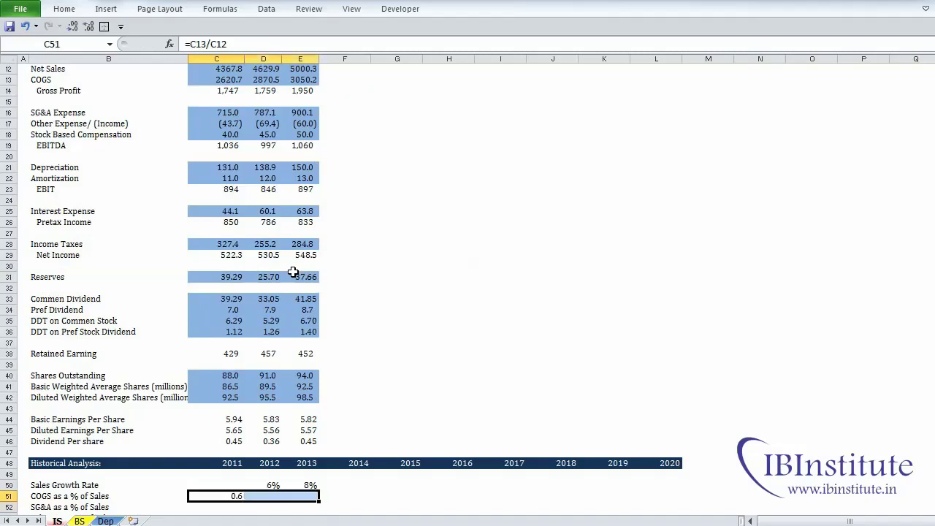
key("ctrl+r")
key("ctrl+shift+percent")
key("Down")
key("Down")
key("Down")
key("Down")
key("Down")
key("Down")
key("Down")
key("Down")
key("Down")
key("ctrl+Up")
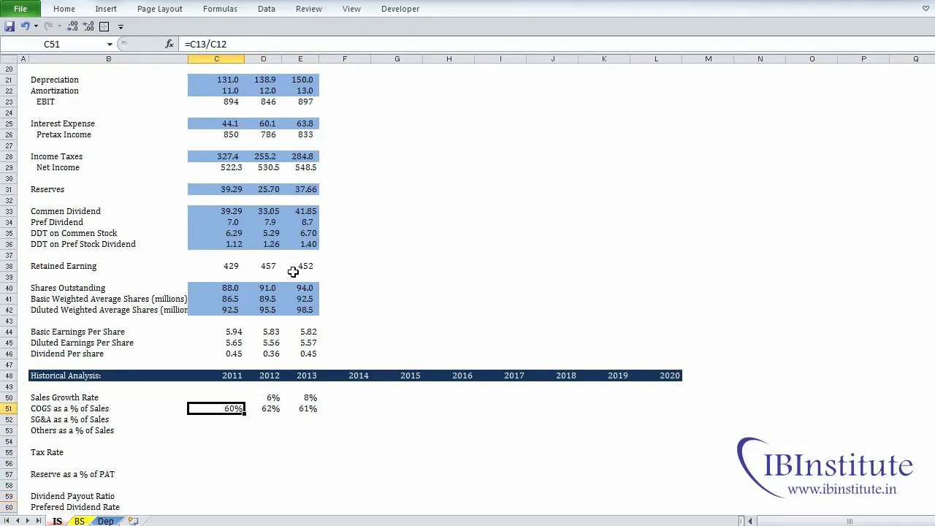
Step: Calculate the 2011 SG&A as a % of Sales in C52 with the formula =C16/C12
key("Down")
key("Left")
key("shift+Down")
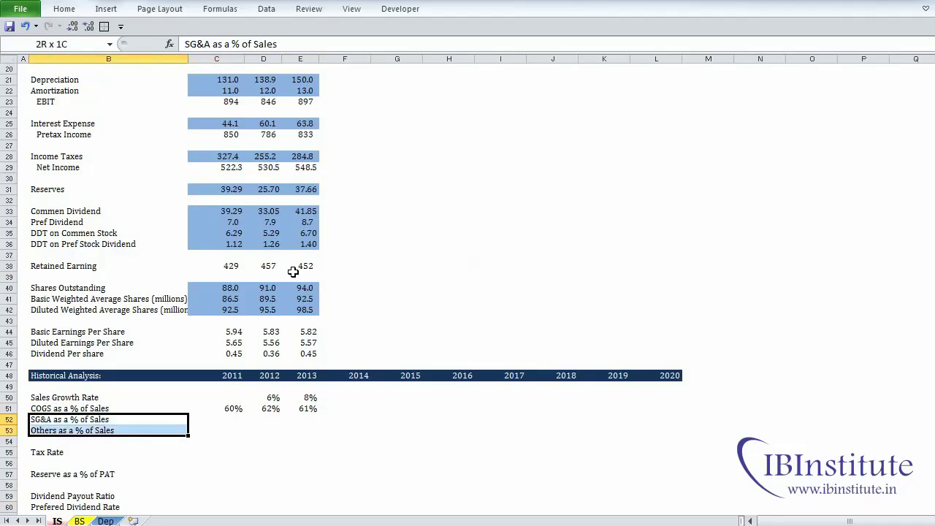
key("Right")
scroll(219, 232, "up", 3)
type("=")
key("Up")
key("Up")
key("Up")
key("Up")
key("Up")
key("Up")
key("Up")
key("Up")
key("Up")
key("Up")
key("Up")
key("Up")
key("Up")
key("Up")
key("Up")
key("Up")
key("Up")
key("Up")
key("Up")
key("Up")
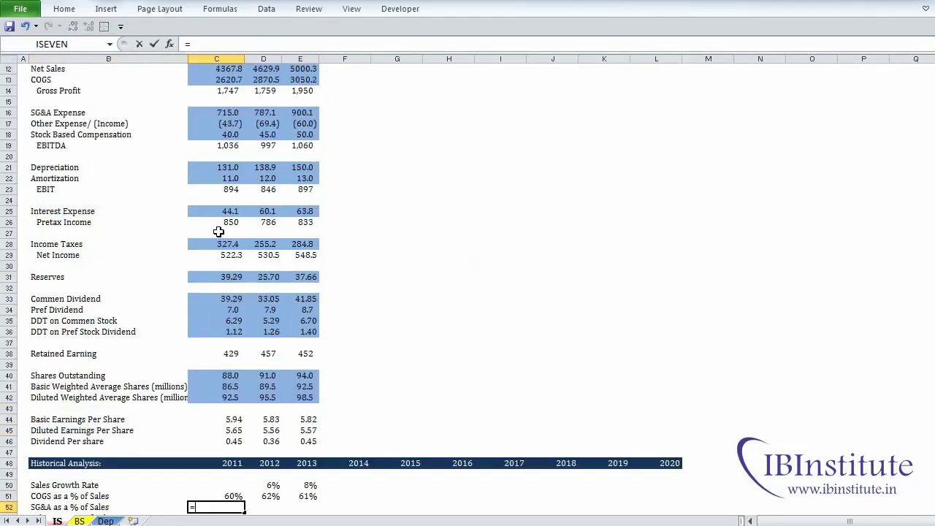
left_click(216, 233)
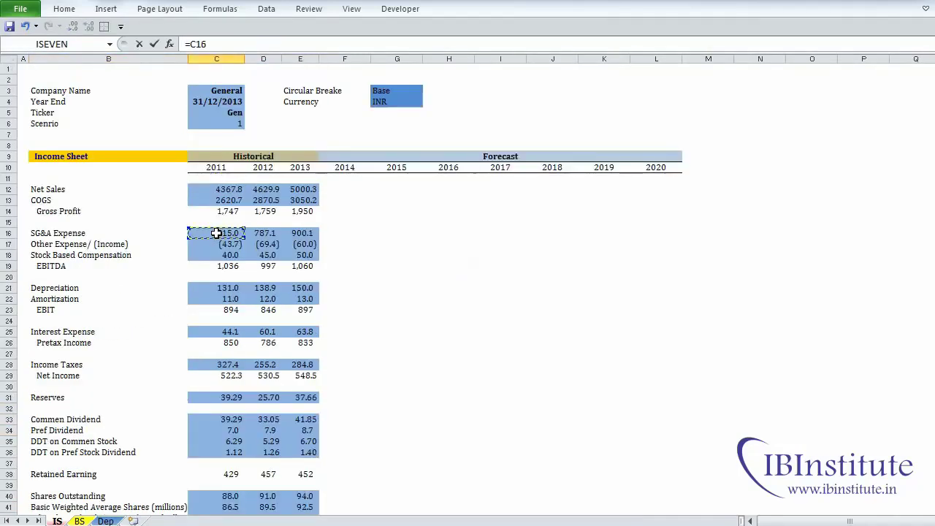
type("/")
left_click(220, 190)
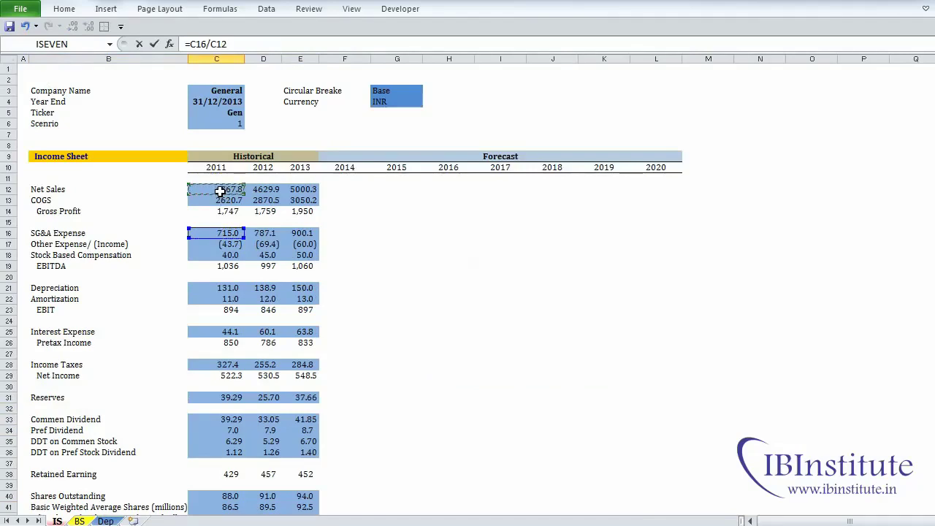
key("Return")
Step: Calculate the 2011 Others as a % of Sales in C53 with the formula =C17/C12
type("=")
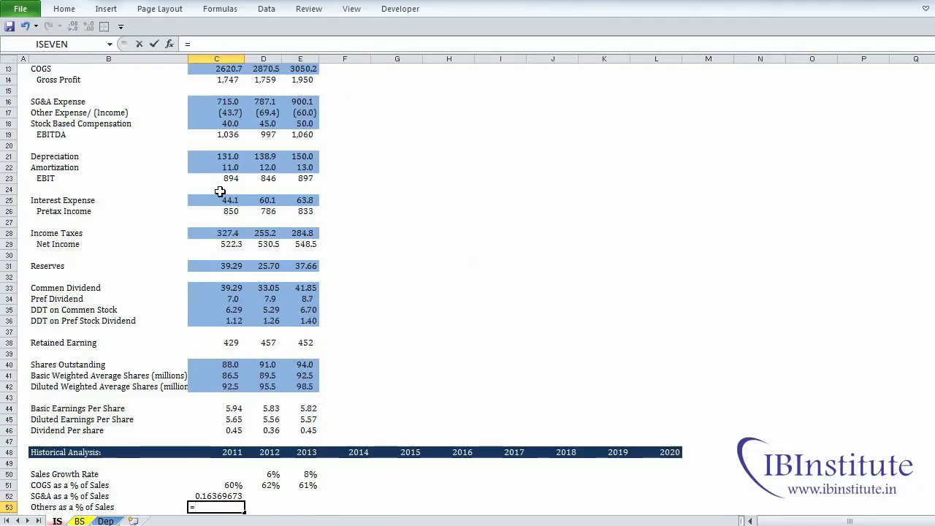
scroll(220, 191, "up", 4)
left_click(220, 191)
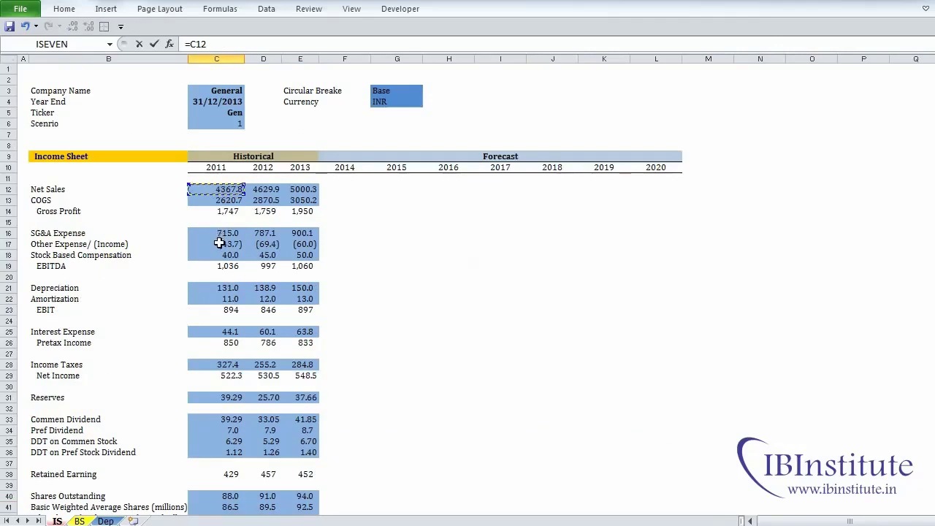
left_click(219, 244)
type("/")
left_click(219, 189)
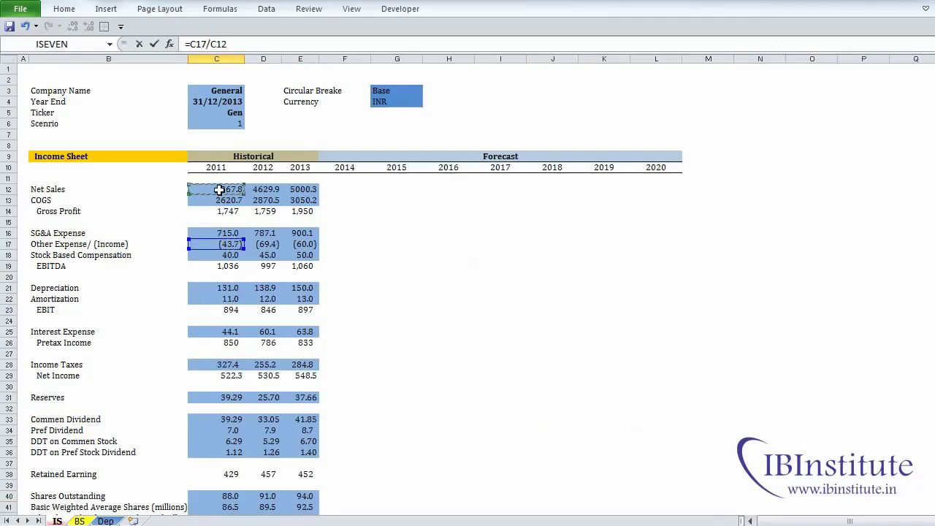
key("Return")
Step: Extend the SG&A and Others ratio formulas through 2013 and format both rows as percentages
key("Up")
key("Up")
key("shift+Down")
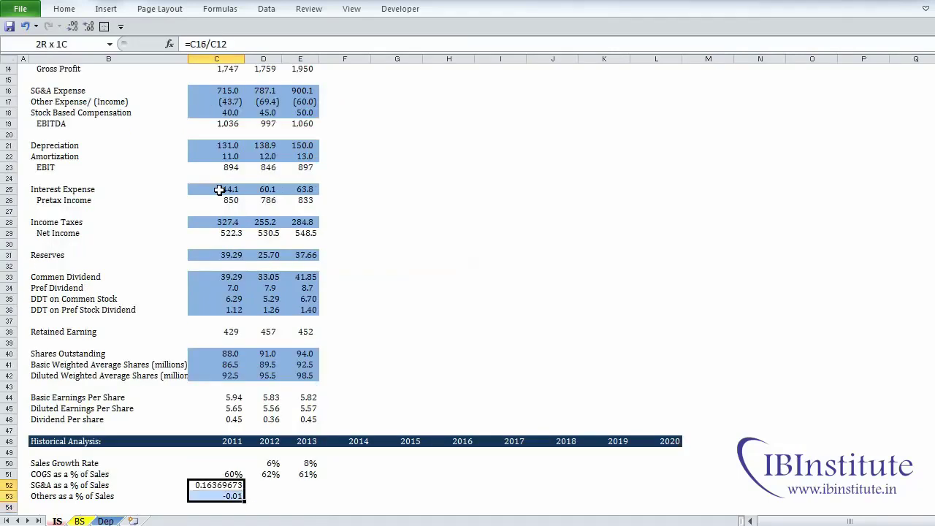
key("shift+Right")
key("shift+Right")
key("ctrl+r")
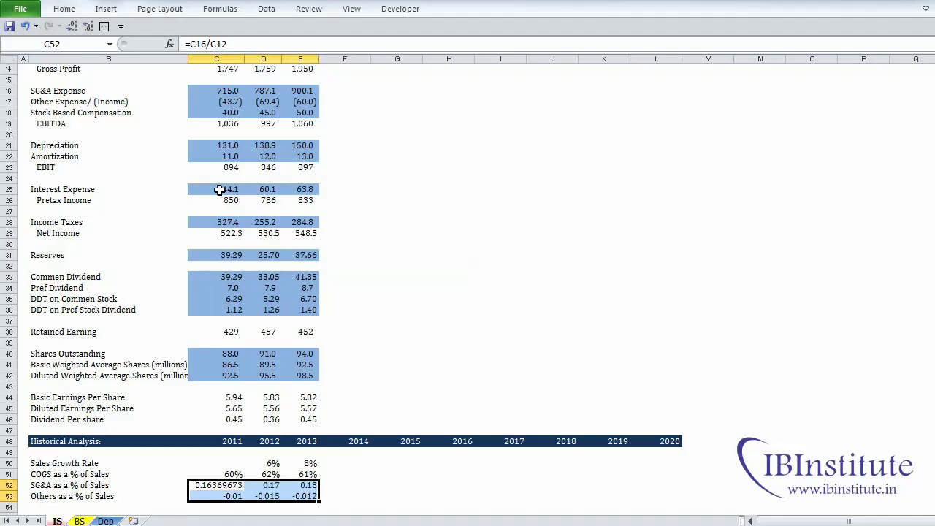
key("ctrl+shift+5")
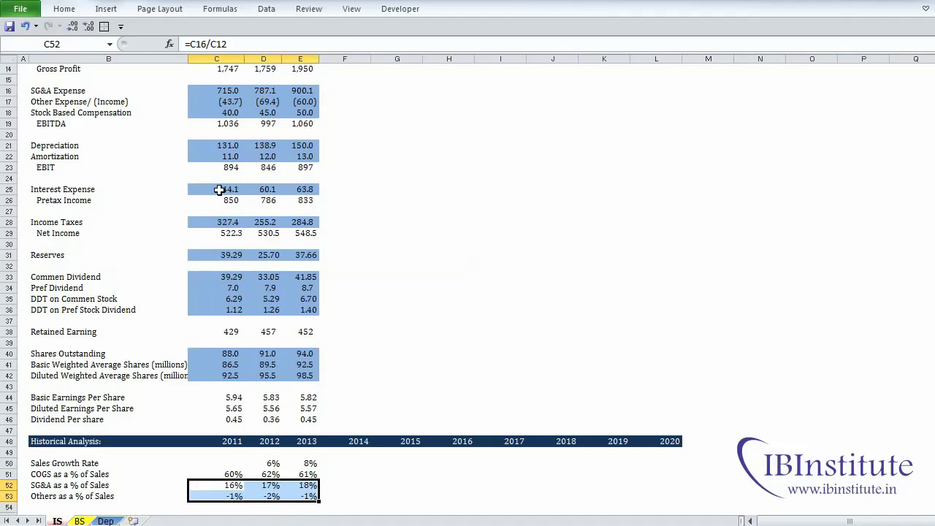
Step: Check the Stock Based Compensation row in the income sheet, and insert a blank row above Tax Rate in the Historical Analysis section
scroll(220, 189, "up", 5)
left_click(219, 181)
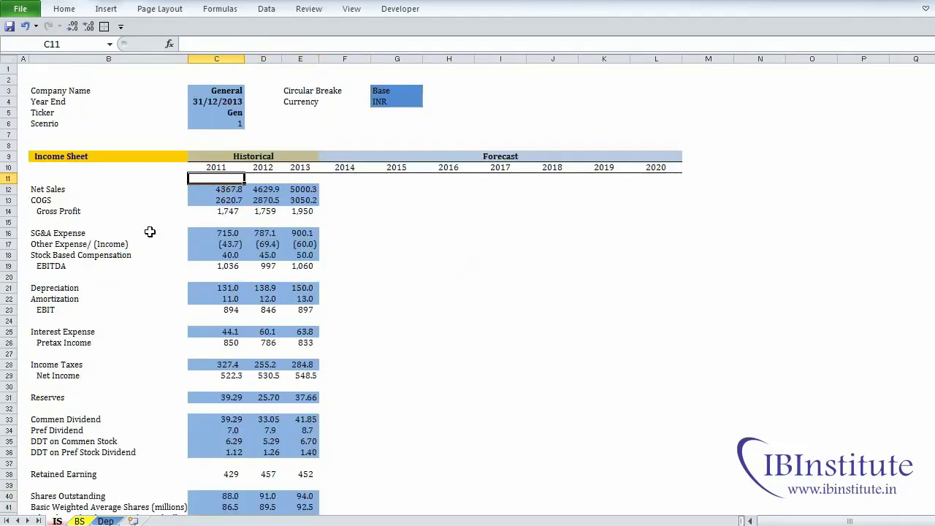
left_click_drag(55, 257, 306, 256)
key("Down")
key("Down")
key("Down")
key("Down")
key("Down")
key("Down")
key("Down")
key("Down")
key("Down")
key("Down")
key("Down")
key("Down")
key("Down")
key("Down")
key("Down")
key("Down")
key("Down")
key("Down")
key("Down")
key("Down")
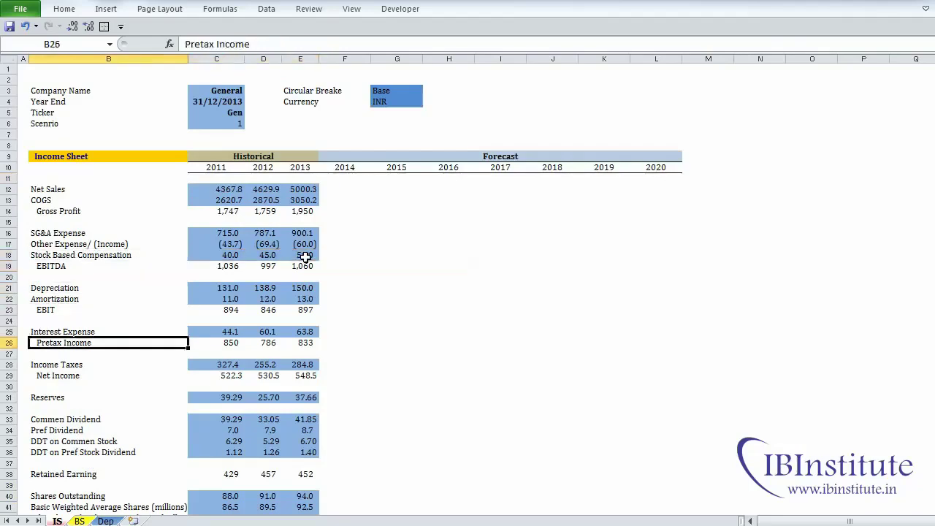
key("Down")
key("Down")
key("Down")
key("Down")
key("Down")
key("Down")
key("Down")
key("Down")
key("Down")
key("Down")
key("Down")
key("Down")
key("Down")
key("Down")
key("Down")
key("Down")
key("Down")
key("Down")
key("Down")
key("Down")
key("Up")
key("Up")
key("Up")
key("Up")
key("Up")
key("Up")
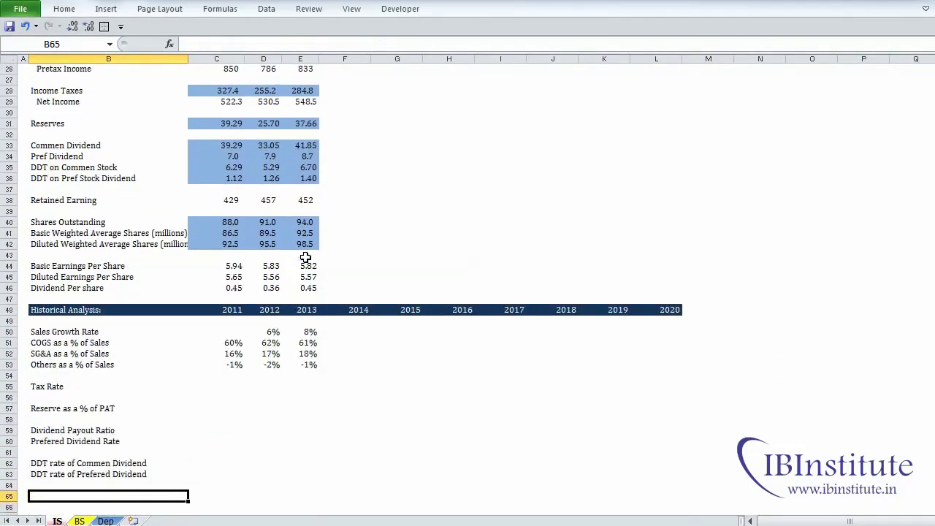
key("Up")
key("Up")
key("Up")
key("Up")
key("Up")
key("Down")
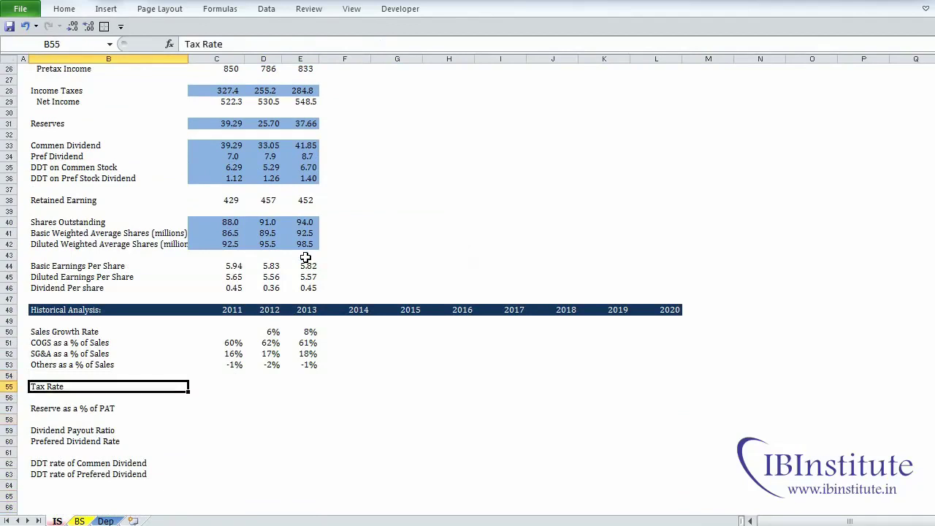
key("alt+i")
key("r")
key("Up")
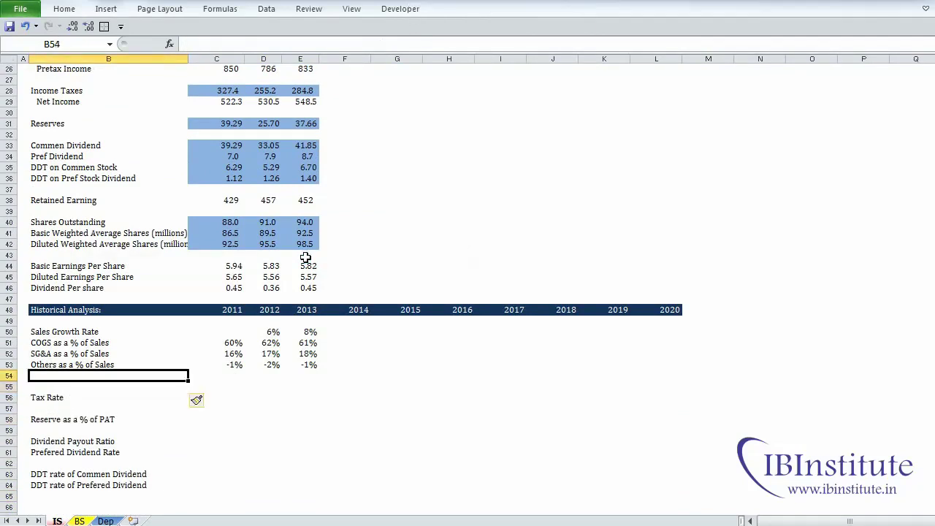
Step: Label B54 "SBC as a % of Sales" and calculate its 2011 value in C54 with the formula =C18/C12
type("SBC as a %")
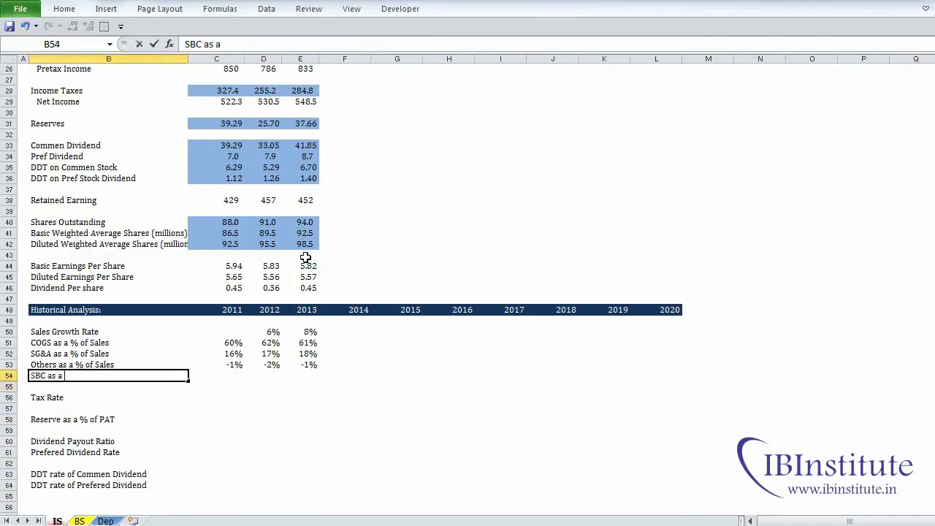
type(" of Sales")
key("Tab")
type("=")
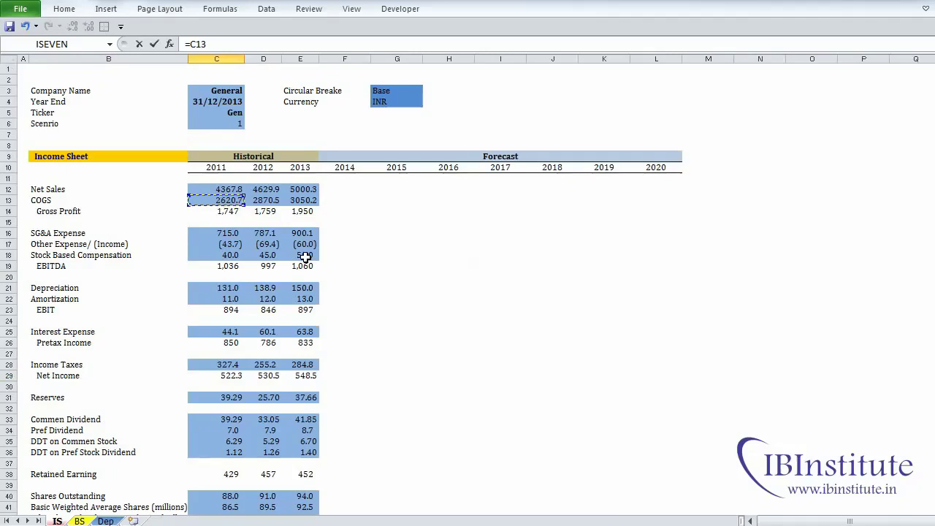
left_click(208, 253)
type("/")
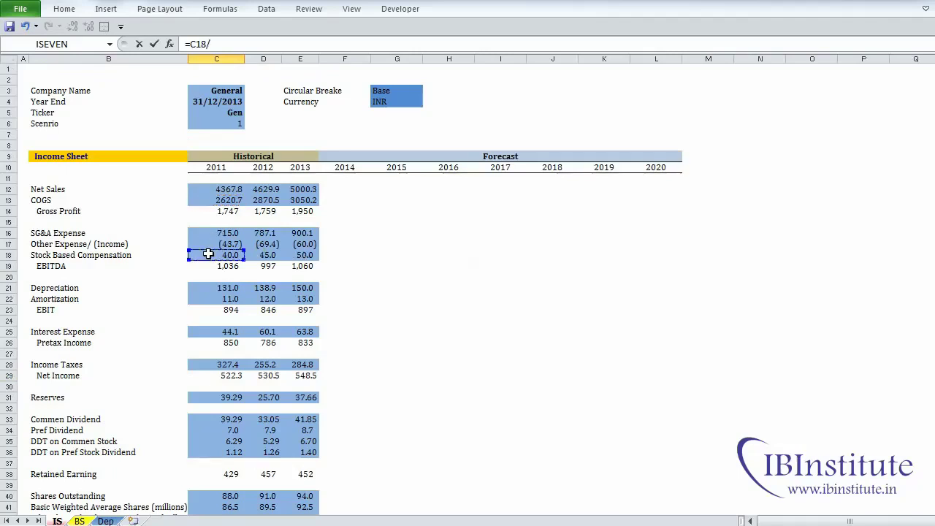
left_click(217, 188)
key("Return")
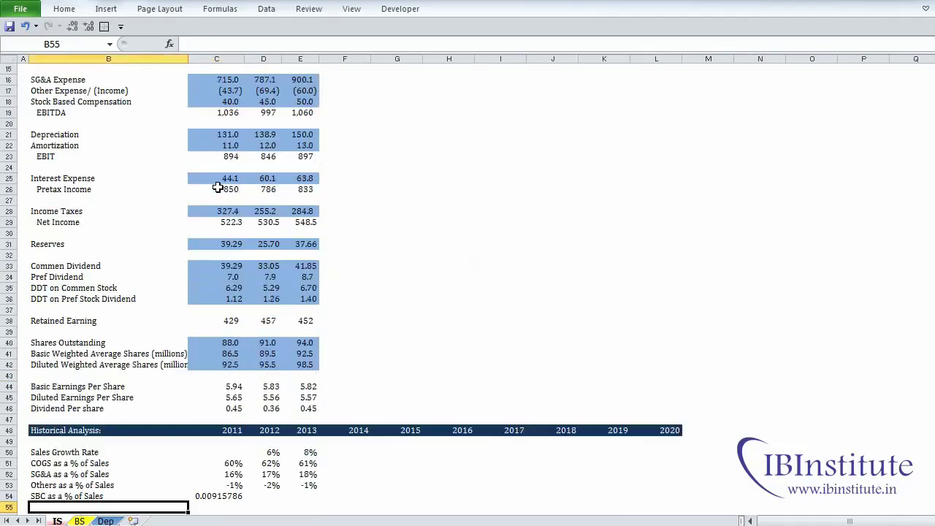
Step: Extend the SBC as a % of Sales formula through 2013 and format the row's values as percentages
key("Up")
key("Right")
key("shift+Right")
key("shift+Right")
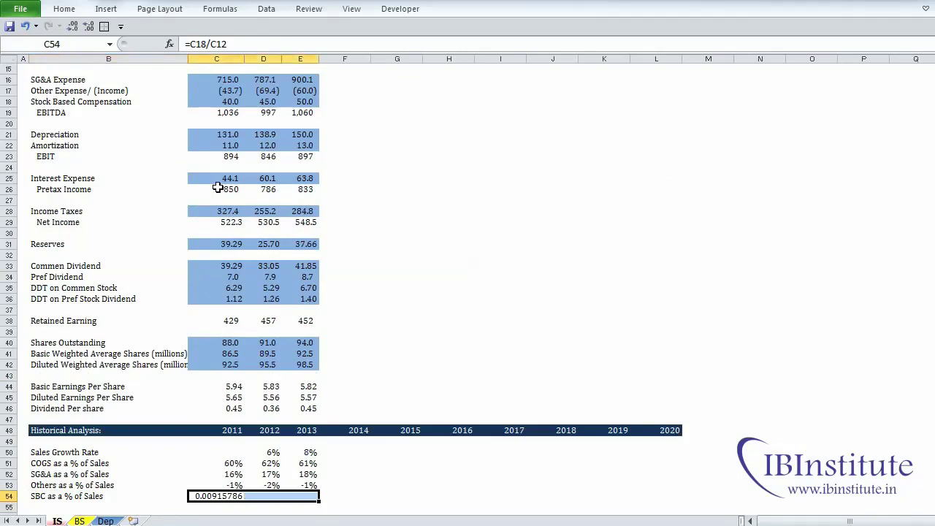
key("ctrl+r")
key("ctrl+shift+5")
Step: Calculate the 2011 Tax Rate in C56 by dividing Income Taxes by Pretax Income with the formula =C28/C26
key("Down")
scroll(217, 188, "down", 4)
key("Down")
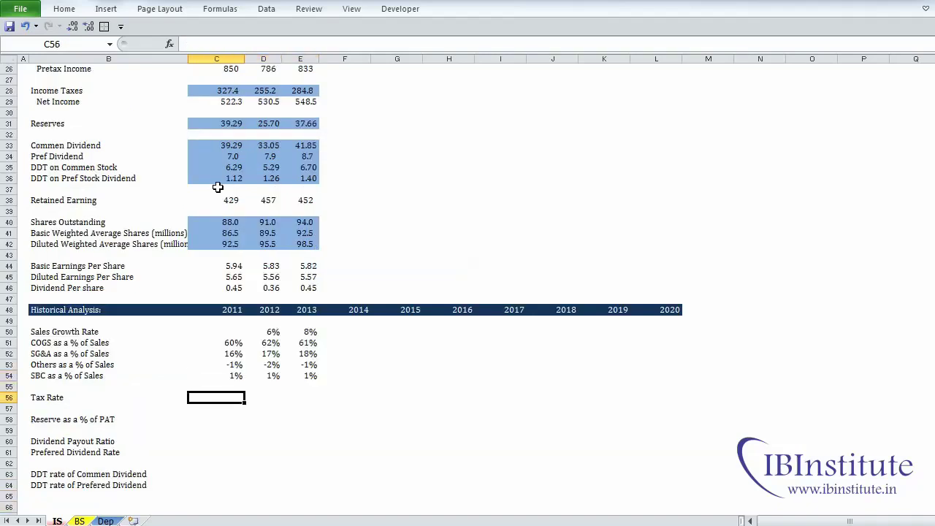
key("Left")
key("Right")
type("=")
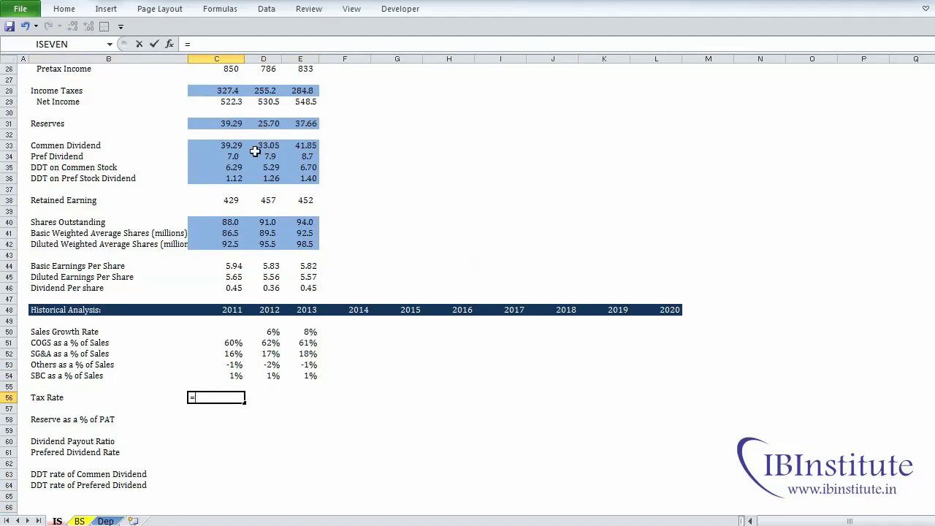
key("Up")
key("Up")
key("Up")
key("Up")
key("Up")
key("Up")
key("Up")
key("Up")
key("Up")
key("Up")
key("Up")
key("Up")
key("Up")
key("Up")
key("Up")
key("Up")
key("Up")
key("Up")
key("Up")
key("Up")
key("Up")
key("Up")
key("Up")
key("Up")
key("Up")
key("Up")
key("Up")
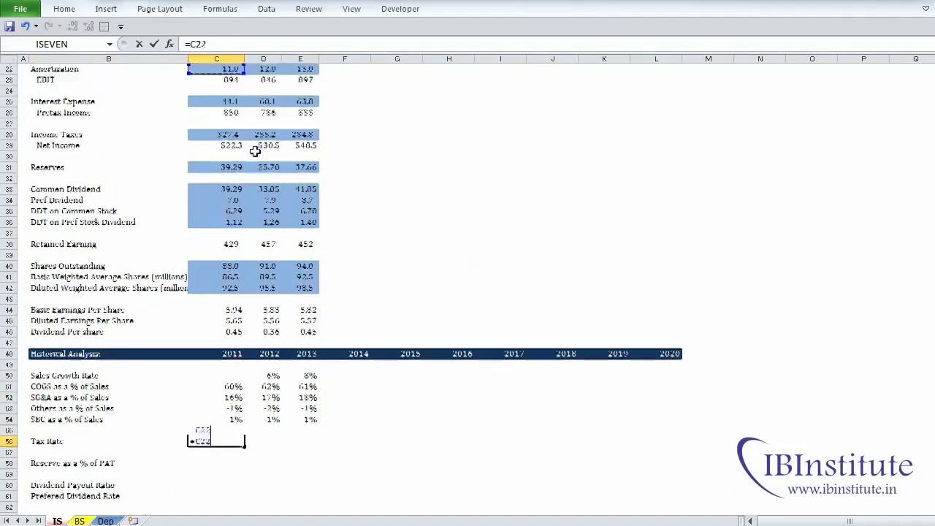
left_click(225, 187)
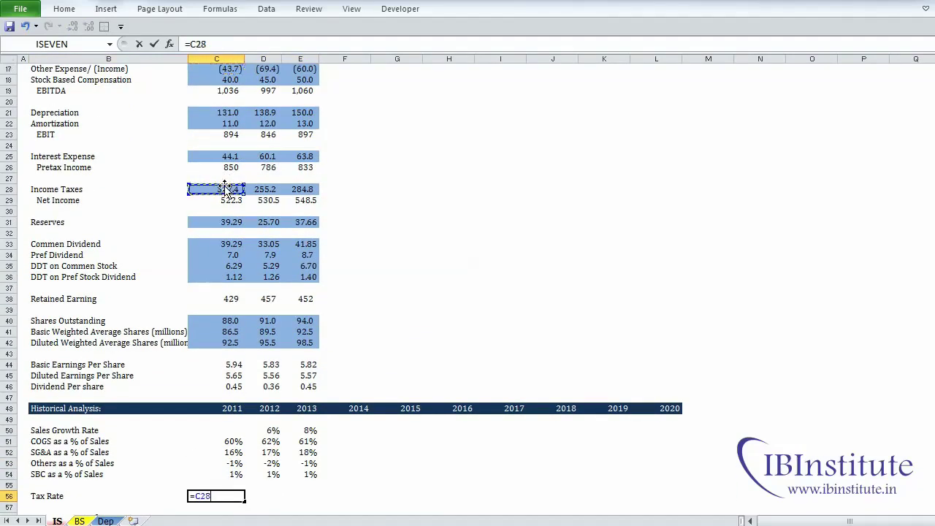
type("/")
left_click(223, 167)
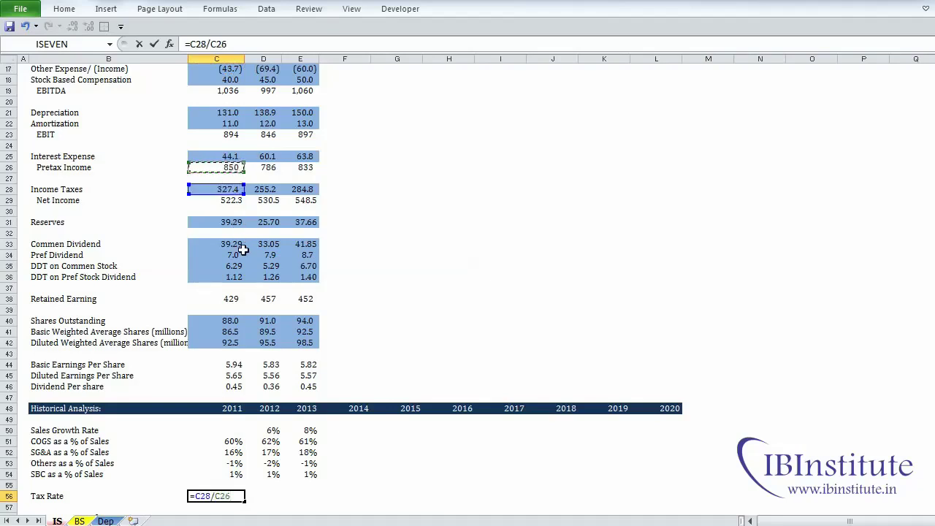
key("Return")
Step: Copy the Tax Rate formula across to 2012 and 2013 and format the three values as percentages
key("Up")
key("shift+Right")
key("shift+Right")
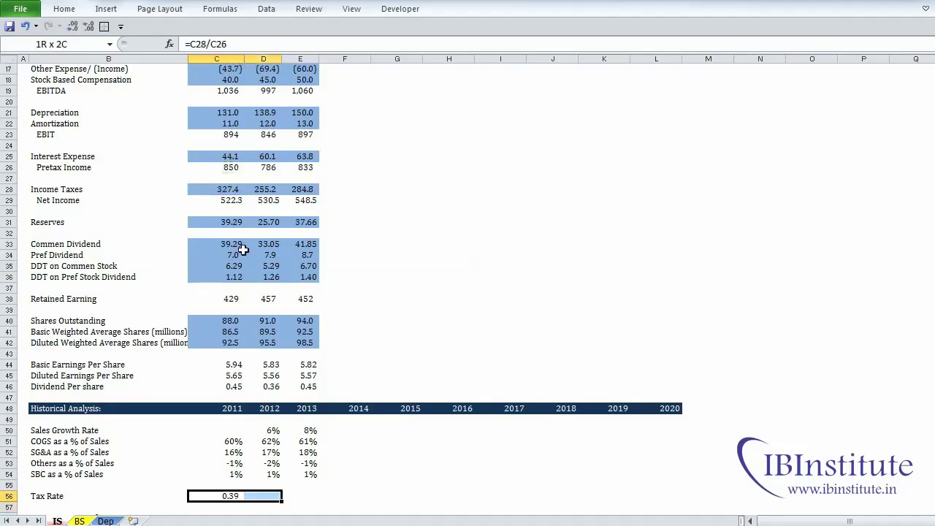
key("ctrl+r")
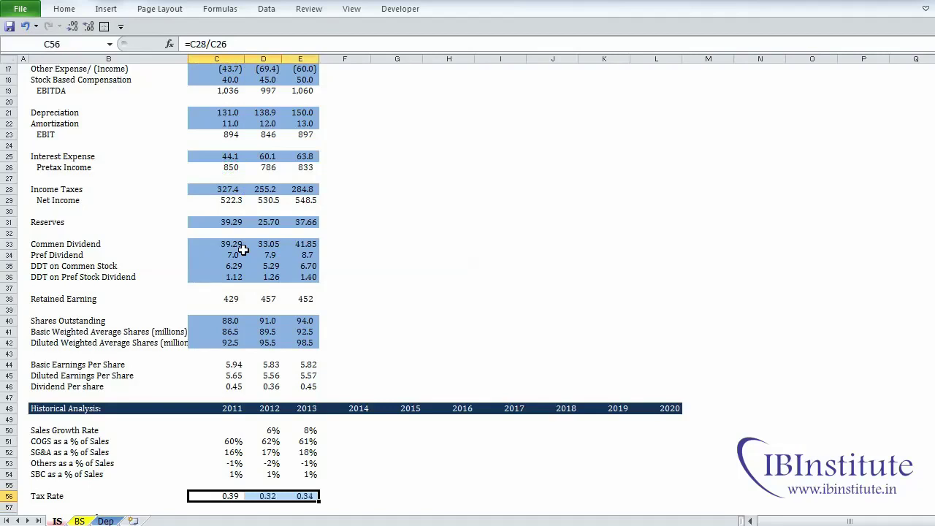
key("ctrl+shift+percent")
Step: Calculate the 2011 Reserve as a % of PAT in C58 from Reserves and Net Income with the formula =C31/C29
key("Down")
key("Down")
key("Down")
key("Down")
key("Down")
key("Down")
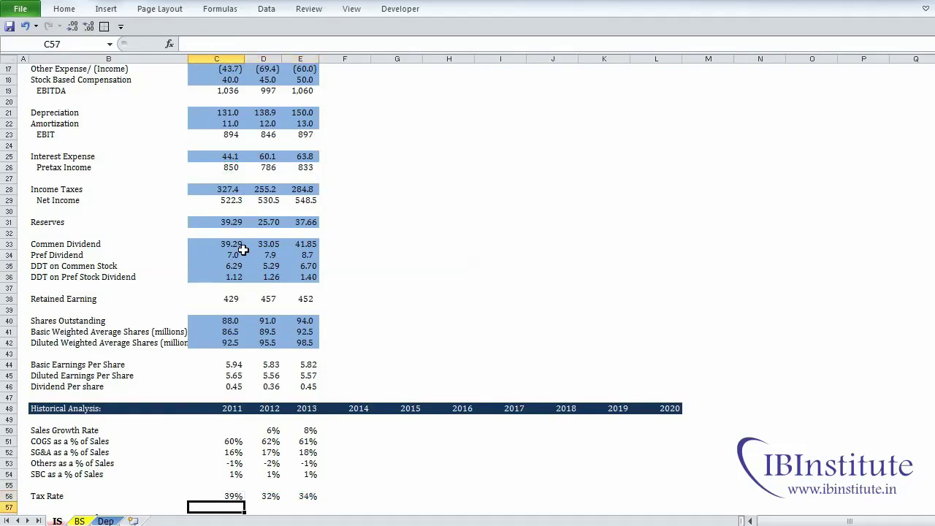
key("Up")
key("Up")
key("Up")
key("Up")
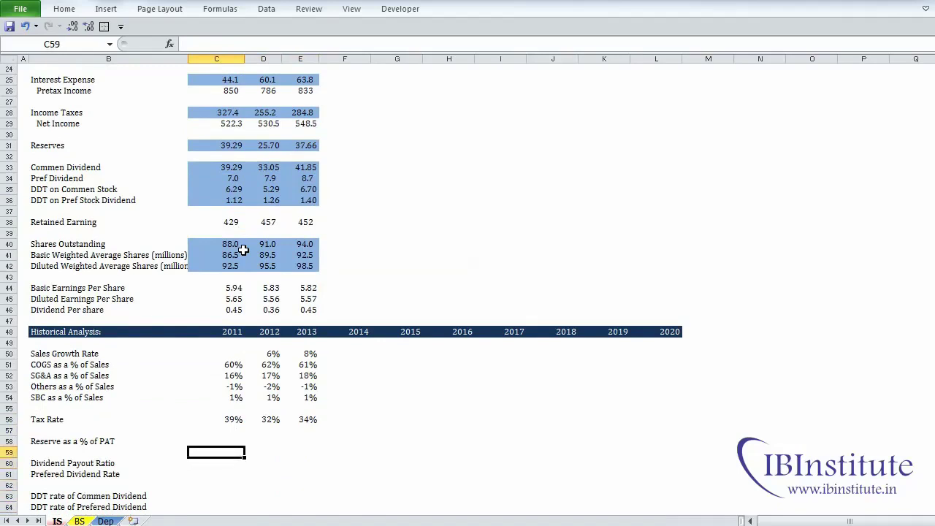
type("=")
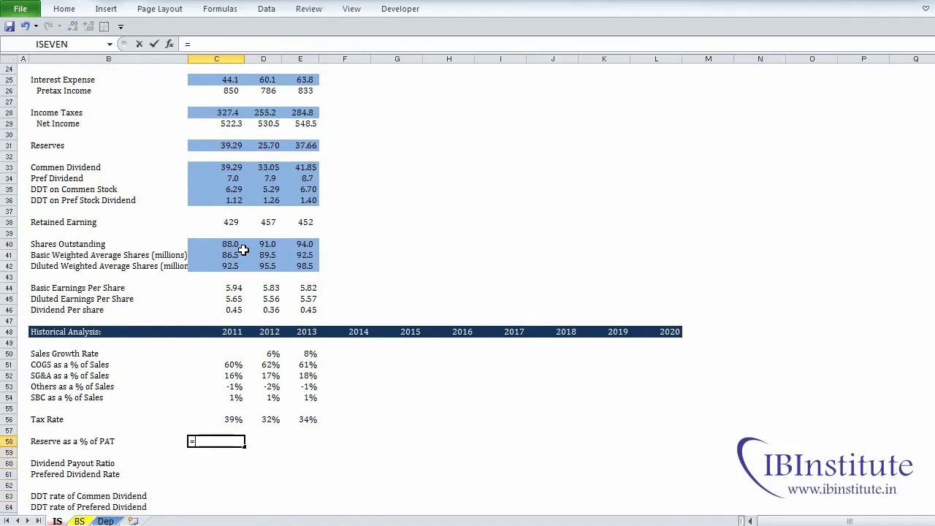
left_click(225, 146)
type("/")
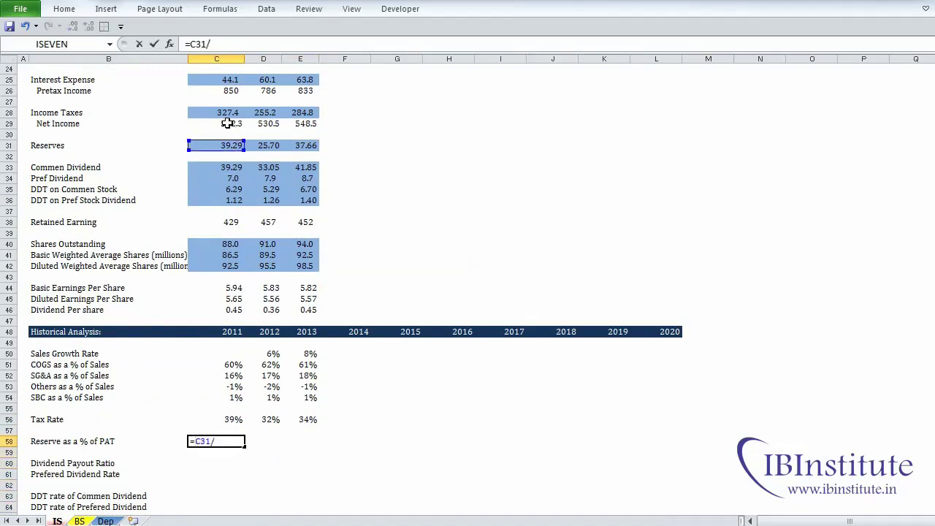
left_click(228, 124)
key("ctrl+Return")
Step: Extend the Reserve as a % of PAT formula through 2013 and apply percentage formatting to the row
key("shift+Right")
key("shift+Right")
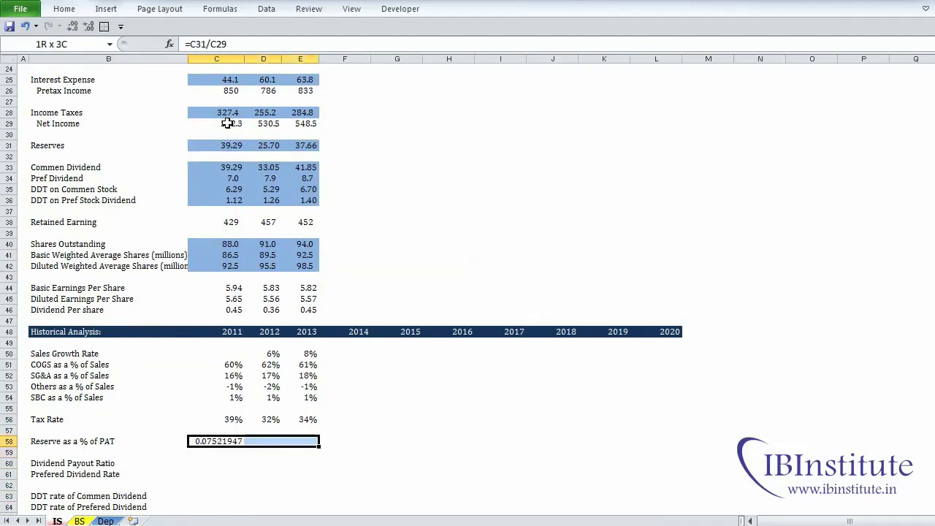
key("ctrl+r")
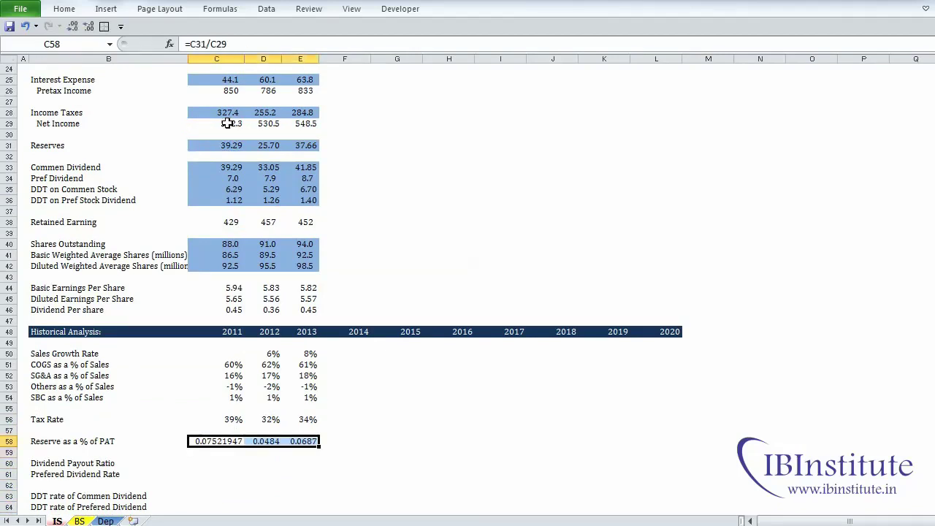
key("ctrl+shift+5")
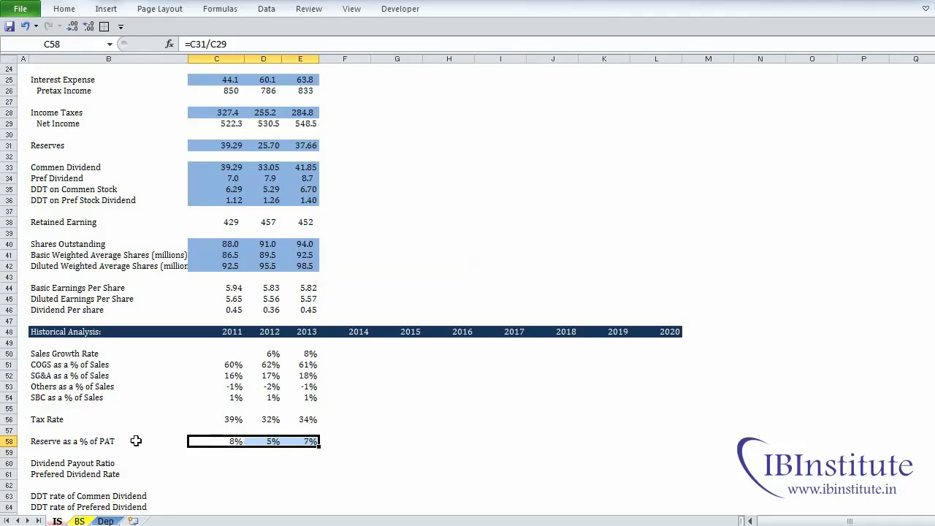
Step: Calculate the 2011 Dividend Payout Ratio in C60 from Commen Dividend and Net Income with the formula =C33/C29
left_click(216, 463)
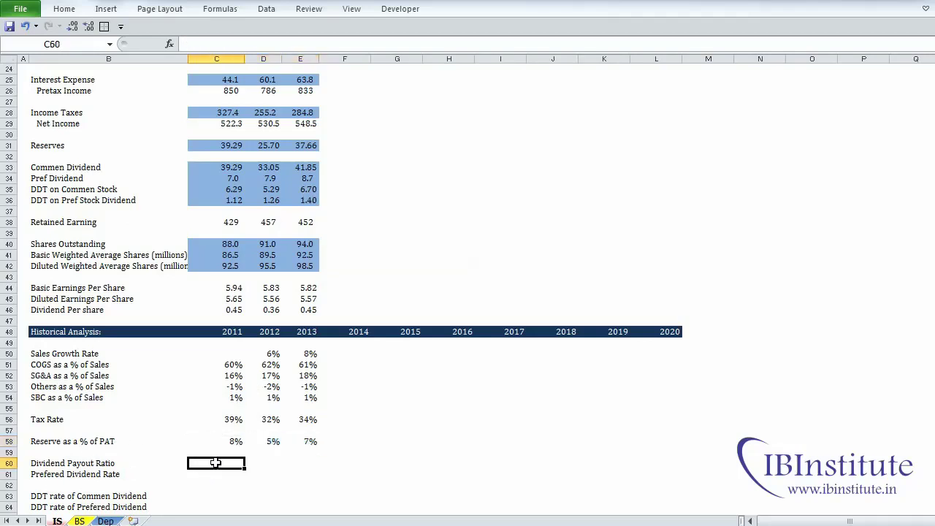
type("-")
key("BackSpace")
type("=")
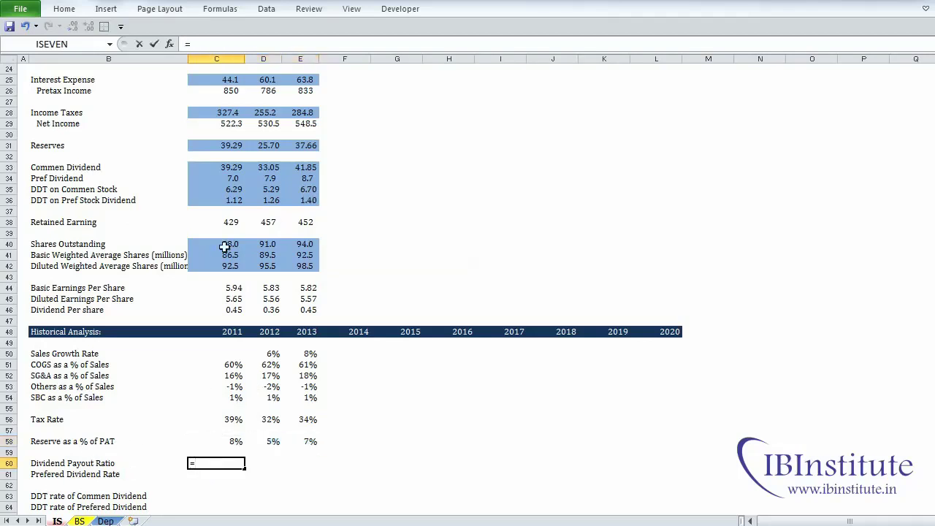
left_click(220, 170)
type("/")
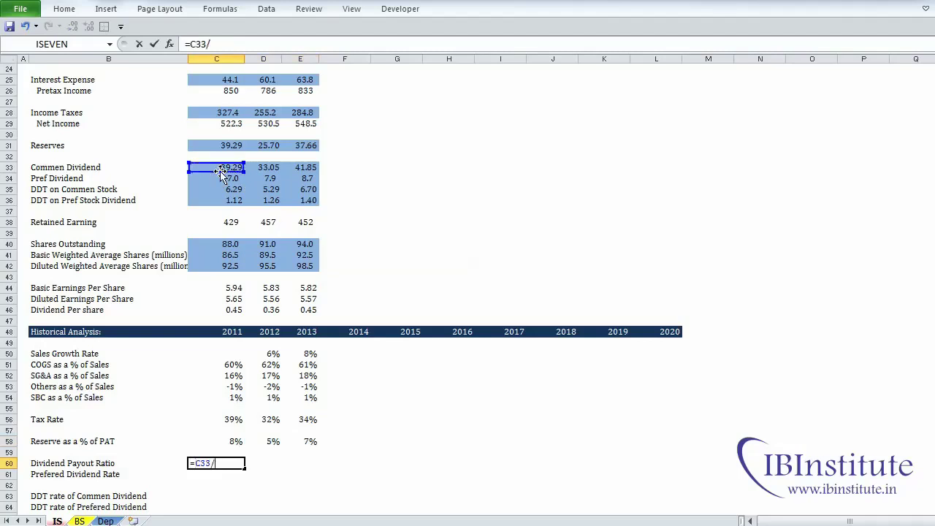
left_click(227, 124)
key("ctrl+Return")
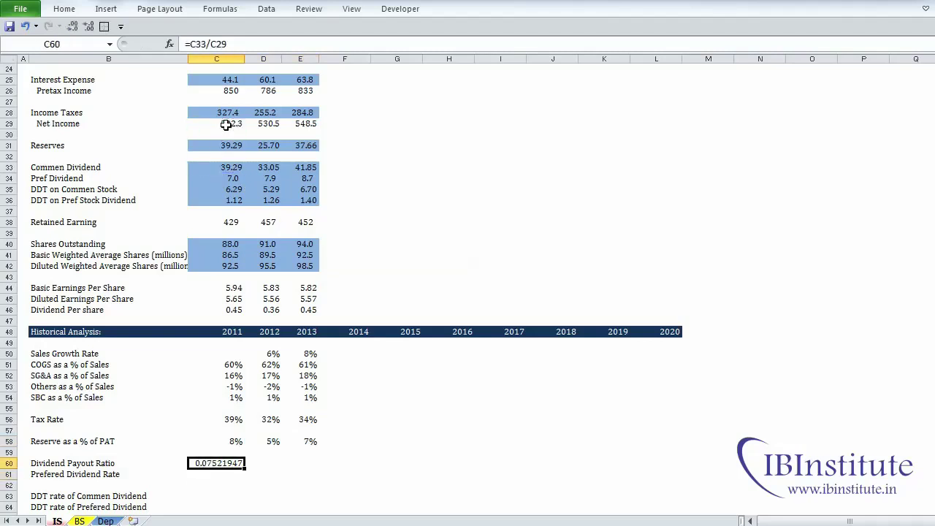
Step: Fill the Dividend Payout Ratio formula through 2013 and format the results as percentages
key("shift+Right")
key("shift+Right")
key("ctrl+r")
key("ctrl+shift+5")
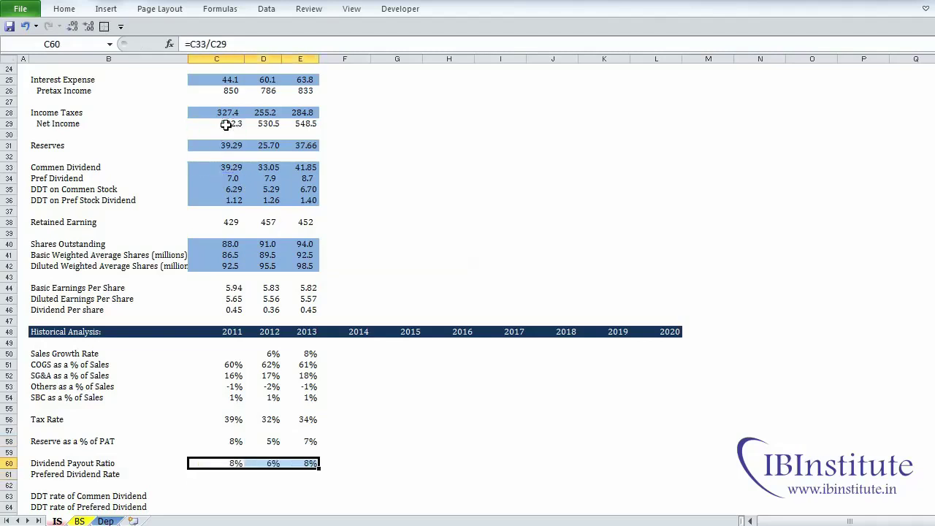
Step: Calculate the 2011 Prefered Dividend Rate in C61 by dividing Pref Dividend by the BS sheet's Prefered Stock, using =C34/BS!C34
key("Down")
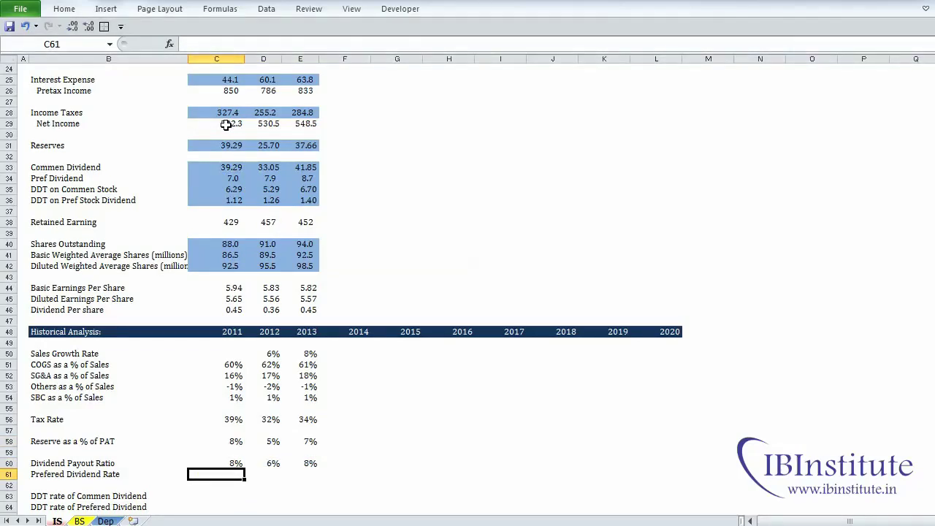
type("=")
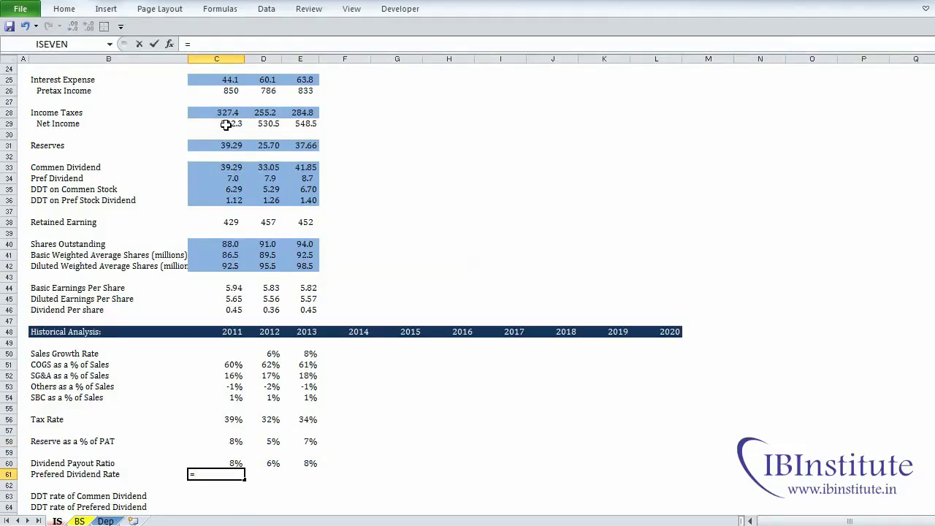
left_click(227, 178)
type("/")
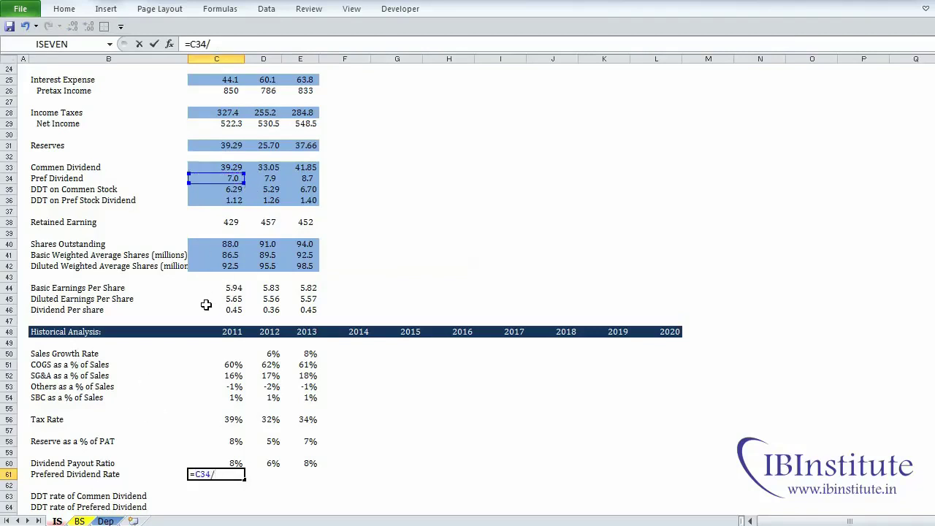
left_click(79, 521)
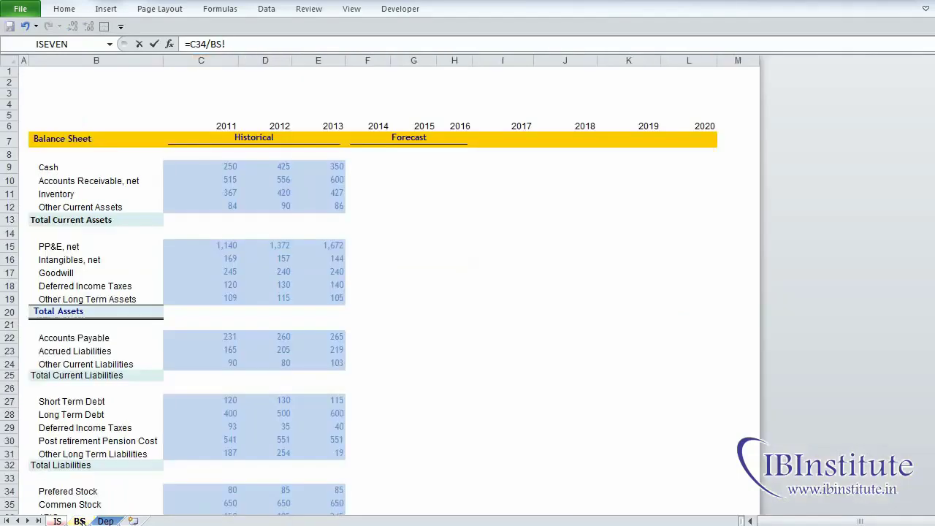
left_click(215, 341)
key("Down")
key("Down")
key("Down")
key("Down")
key("Down")
key("Down")
key("Down")
key("Down")
key("Down")
key("Down")
key("Down")
key("Down")
key("Down")
key("Down")
key("Down")
key("Down")
key("Down")
key("Down")
key("Down")
key("Down")
key("Down")
key("Down")
key("Down")
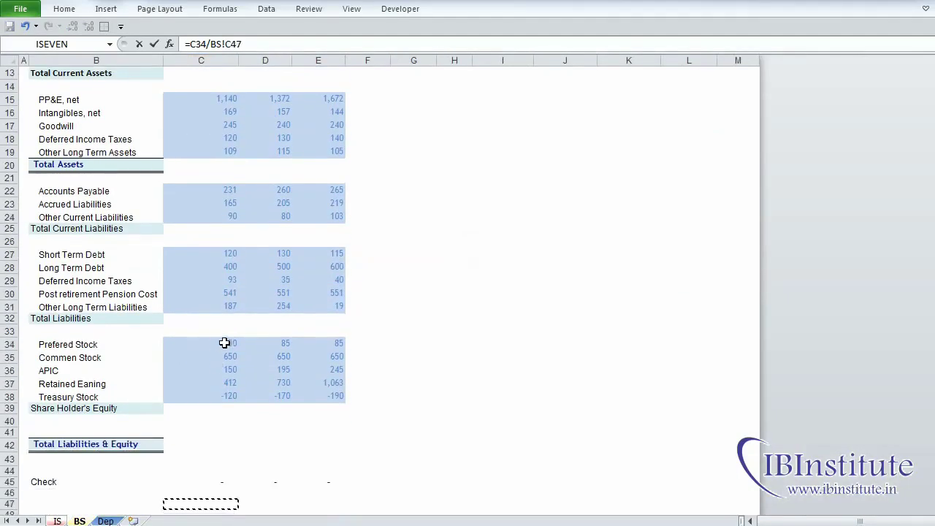
left_click(224, 342)
key("Return")
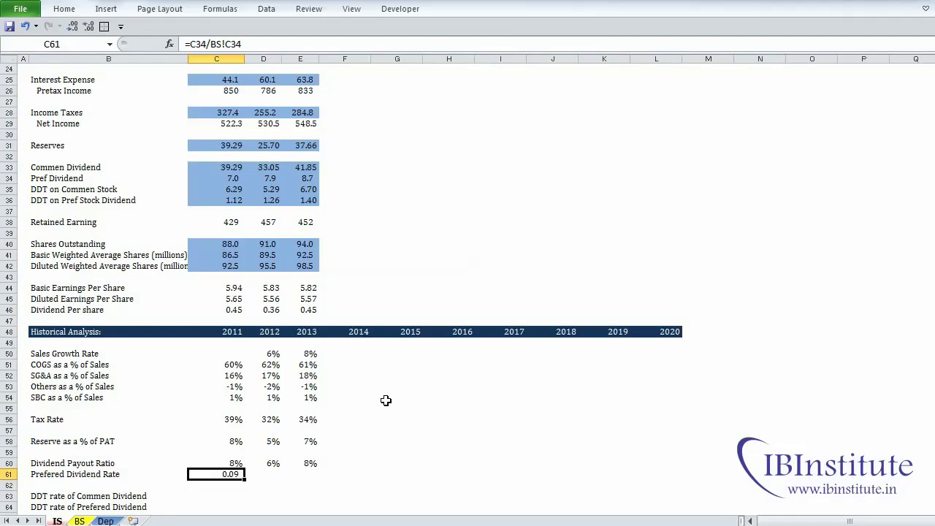
Step: Extend the Prefered Dividend Rate formula through 2013 and format its values as percentages
key("shift+Right")
key("shift+Right")
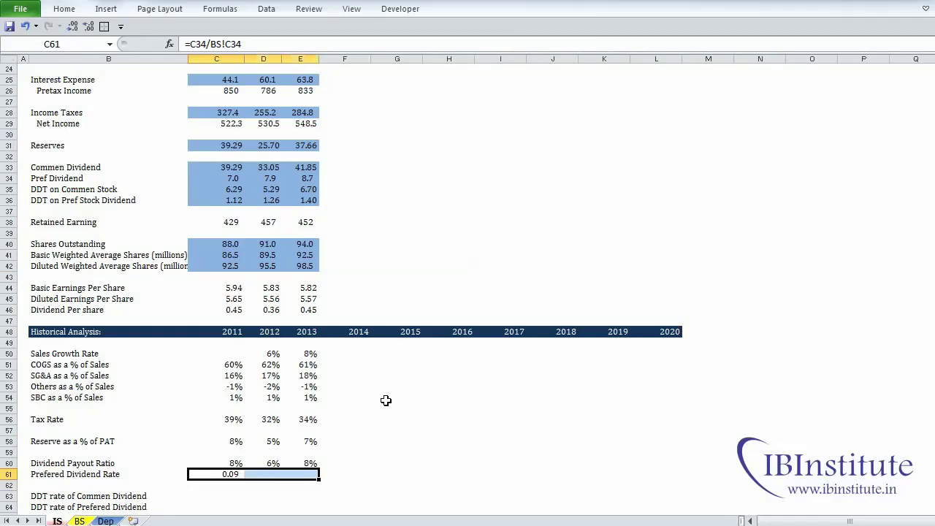
key("ctrl+r")
key("ctrl+shift+5")
Step: Calculate the 2011 DDT rate of Commen Dividend in C63 from DDT on Commen Stock and Commen Dividend with =C35/C33
key("Down")
key("Down")
key("Down")
key("Down")
key("Down")
key("Down")
key("Down")
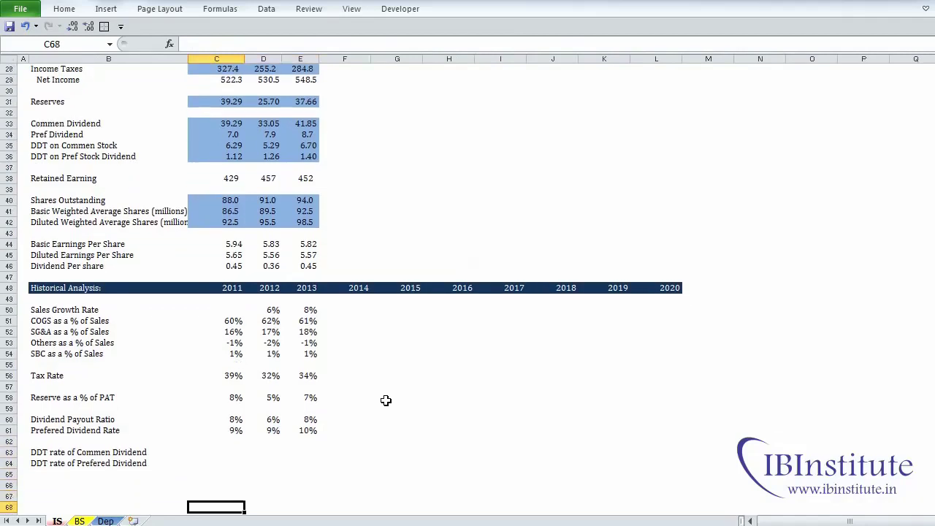
key("Up")
key("Up")
key("Up")
key("Up")
key("Up")
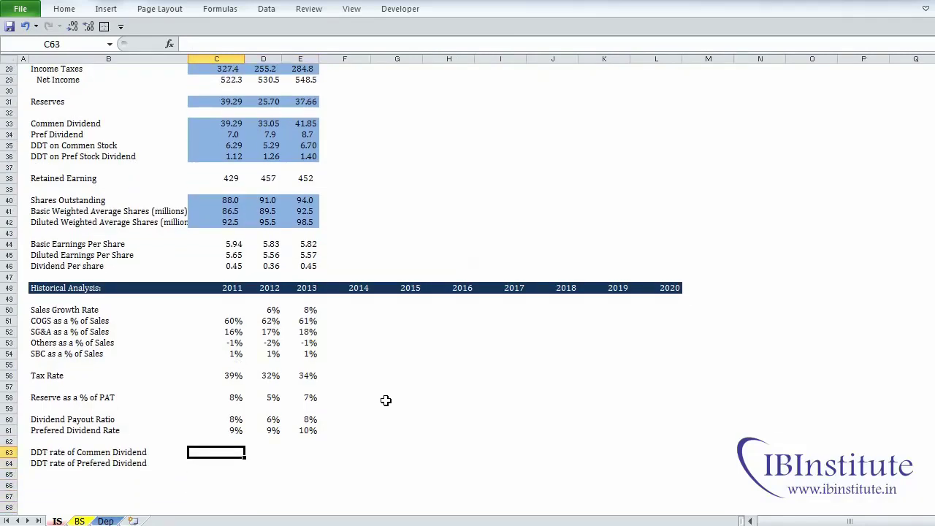
type("=")
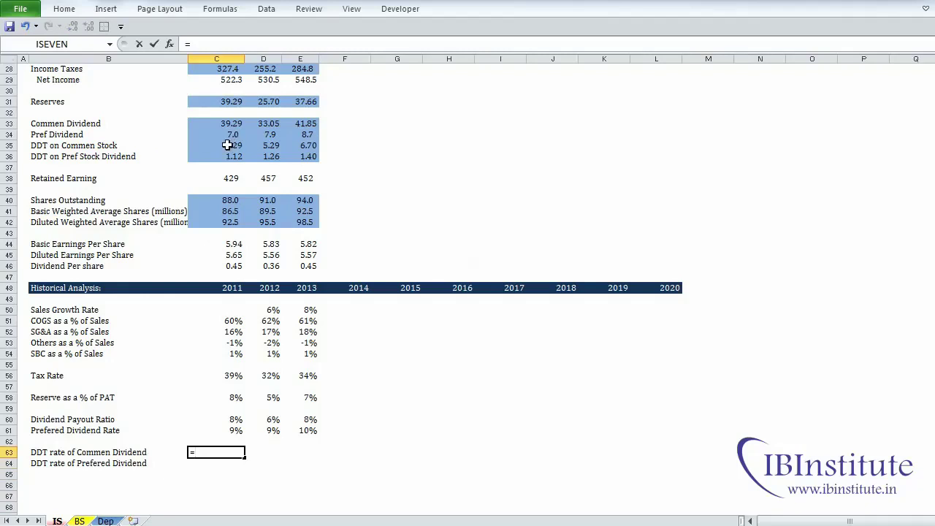
left_click(224, 145)
type("/")
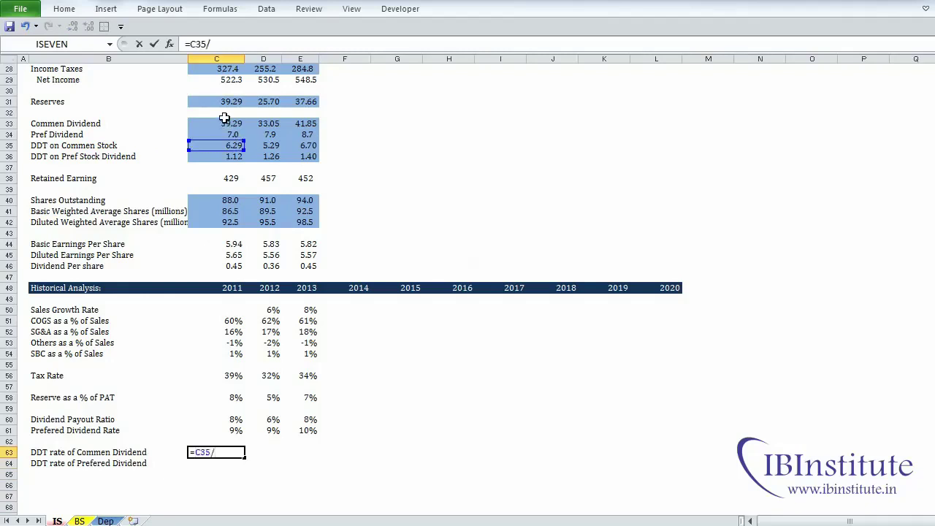
left_click(220, 113)
left_click(225, 122)
key("Return")
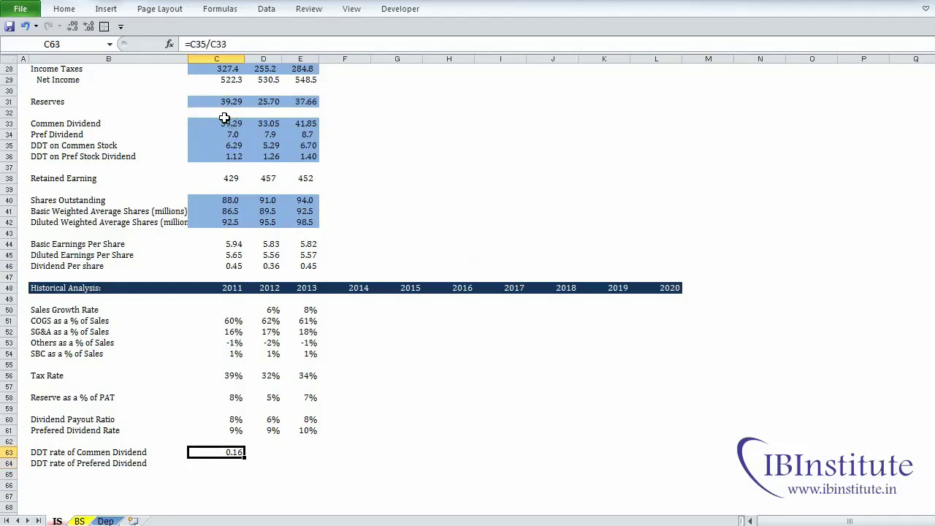
Step: Fill the DDT rate formula through 2013 and down to the DDT rate of Prefered Dividend row, formatting both rows as percentages
key("shift+Right")
key("shift+Right")
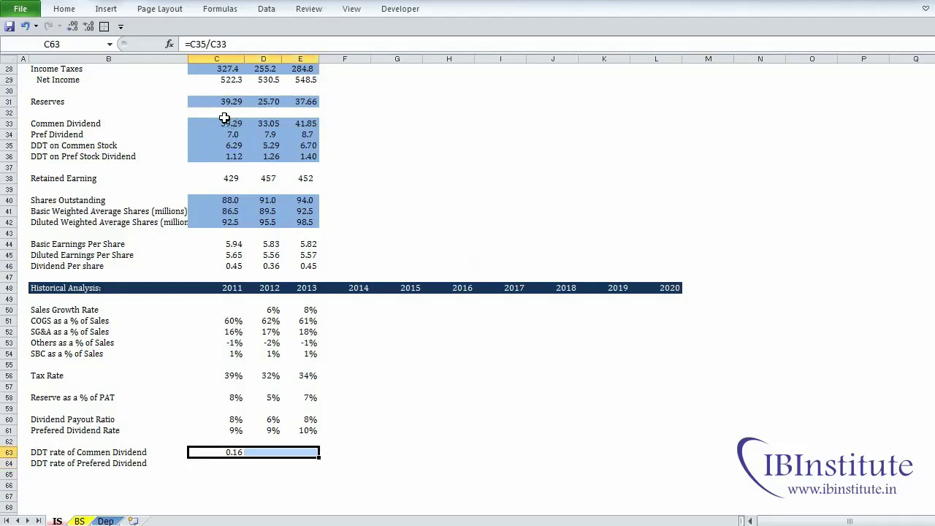
key("ctrl+r")
key("shift+Down")
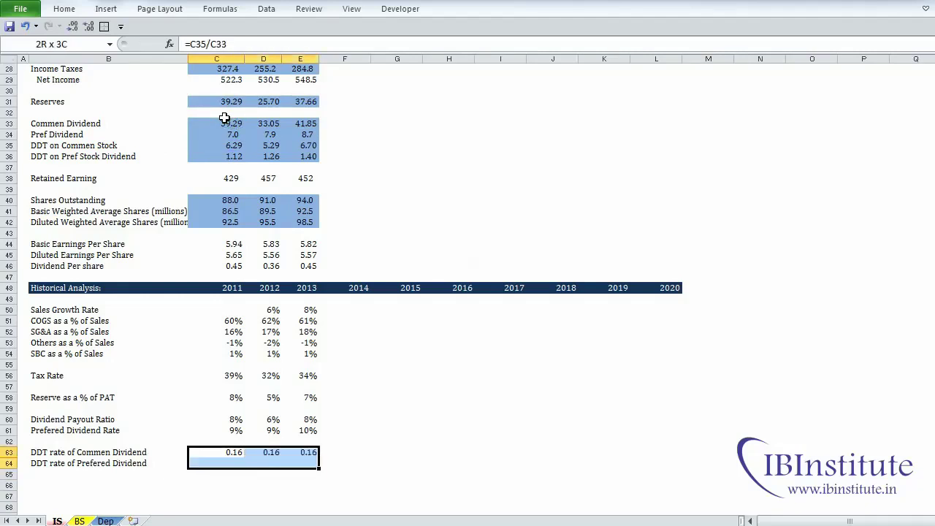
key("ctrl+d")
key("ctrl+shift+5")
left_click(383, 343)
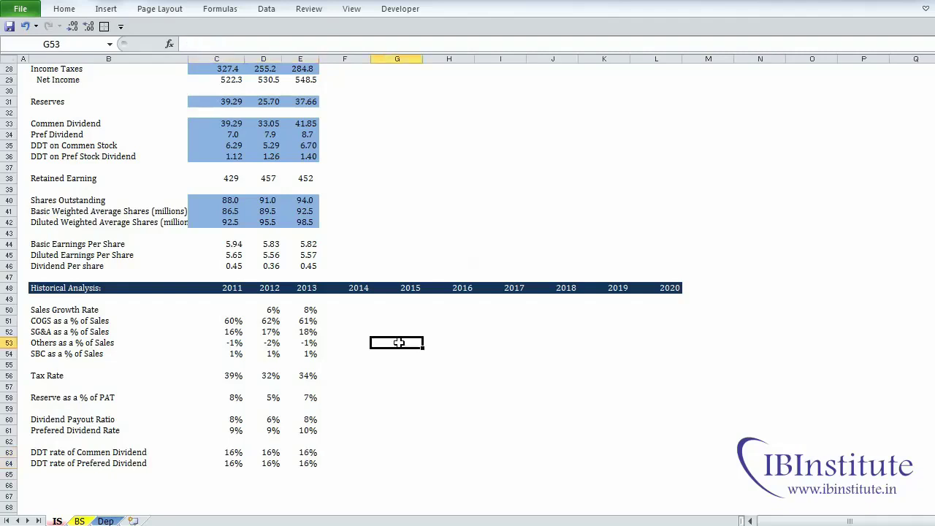
Step: Select the empty 2014–2020 block F50:L64, from Sales Growth Rate to DDT rate of Prefered Dividend
left_click(357, 456)
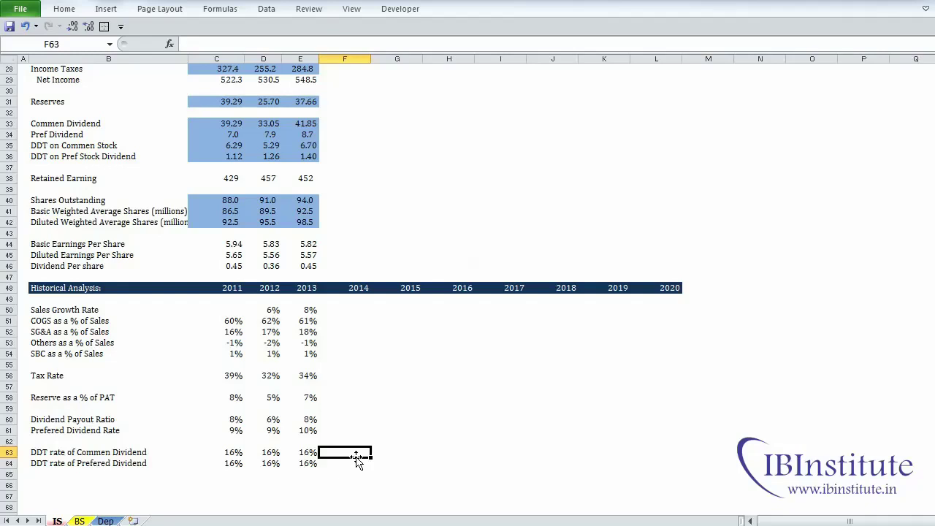
left_click(355, 311)
left_click_drag(356, 311, 677, 462)
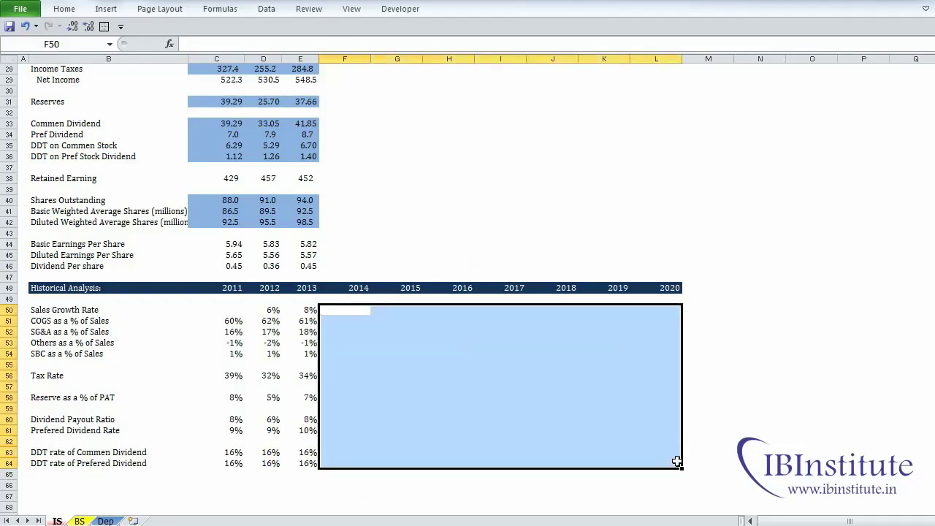